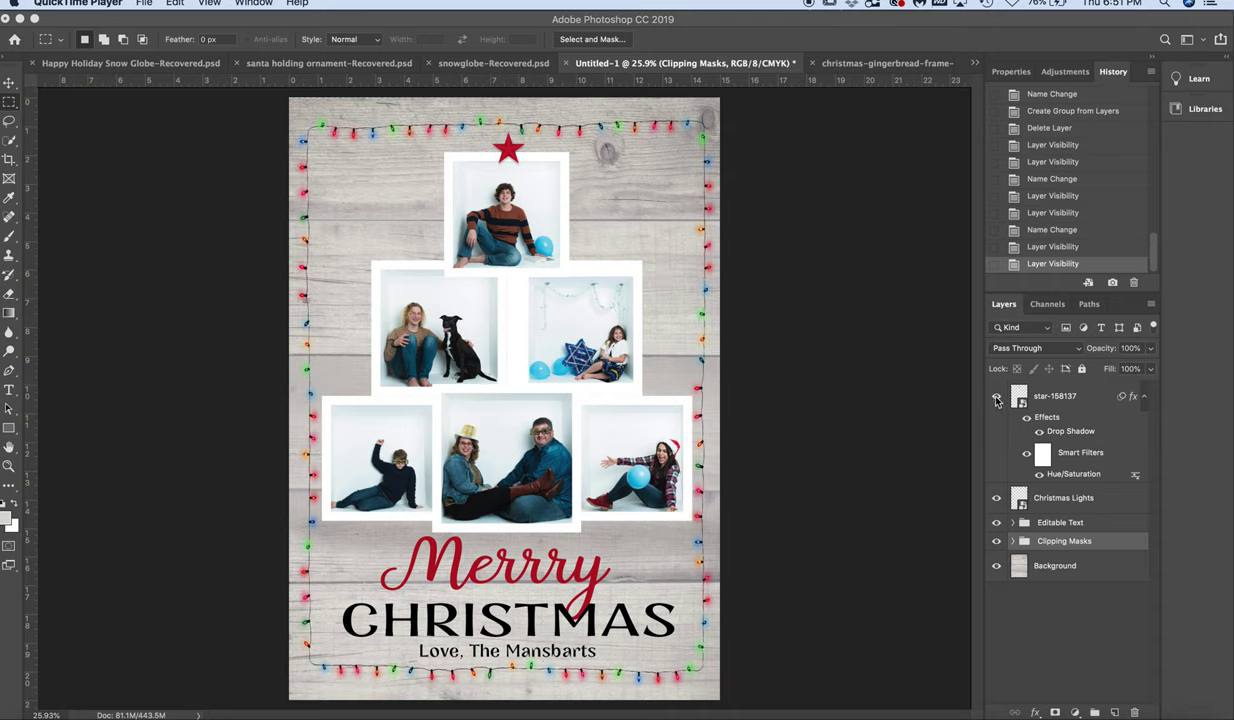
# Toggle the red star and Christmas lights layers off and back on
pyautogui.click(996, 398)
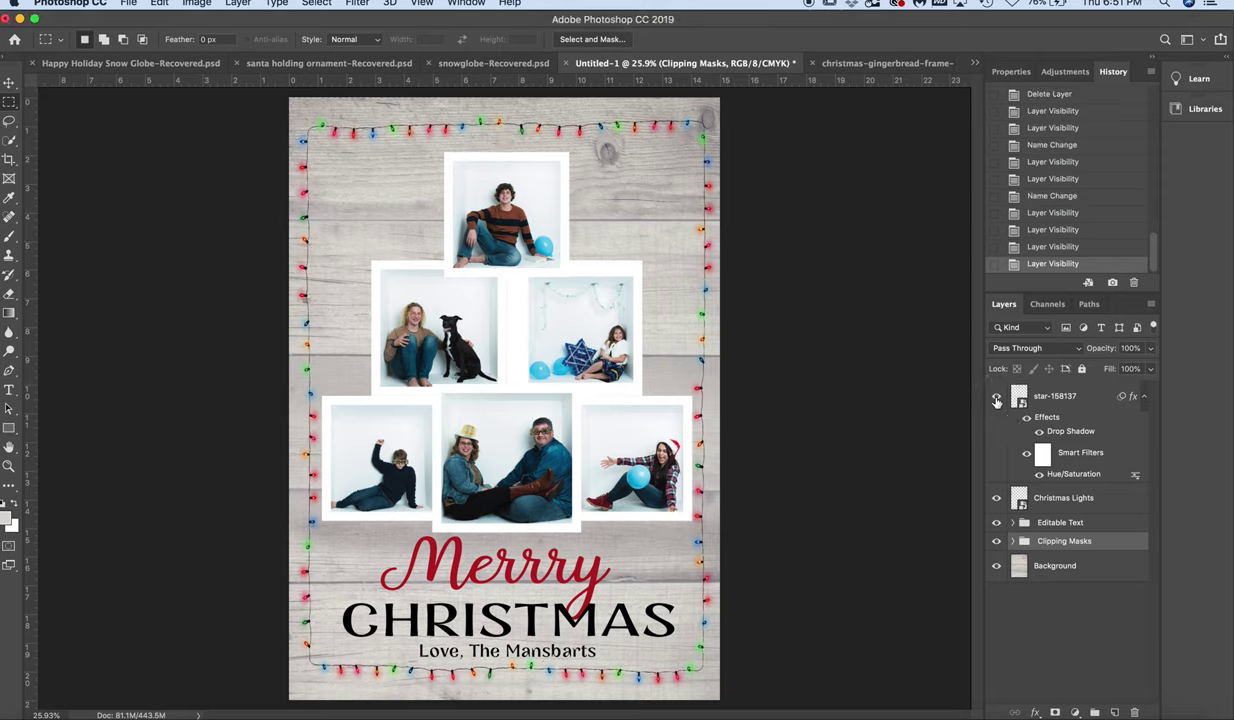
pyautogui.click(996, 398)
pyautogui.click(996, 498)
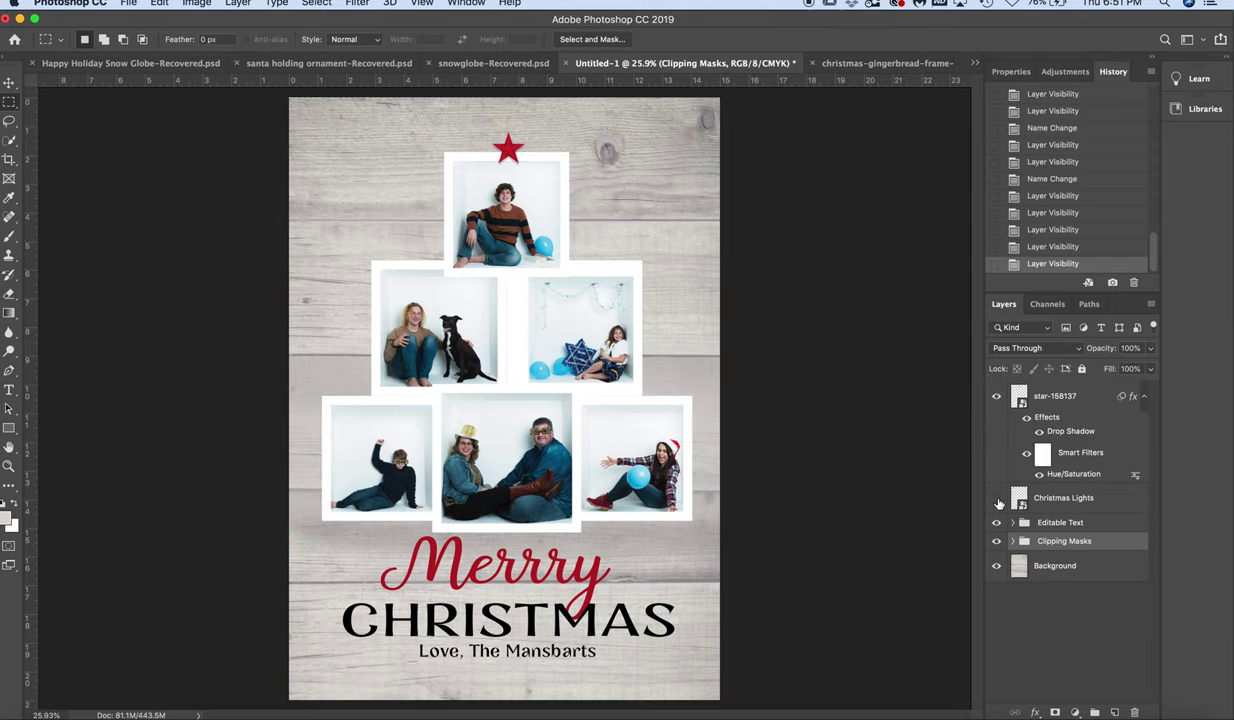
pyautogui.click(996, 498)
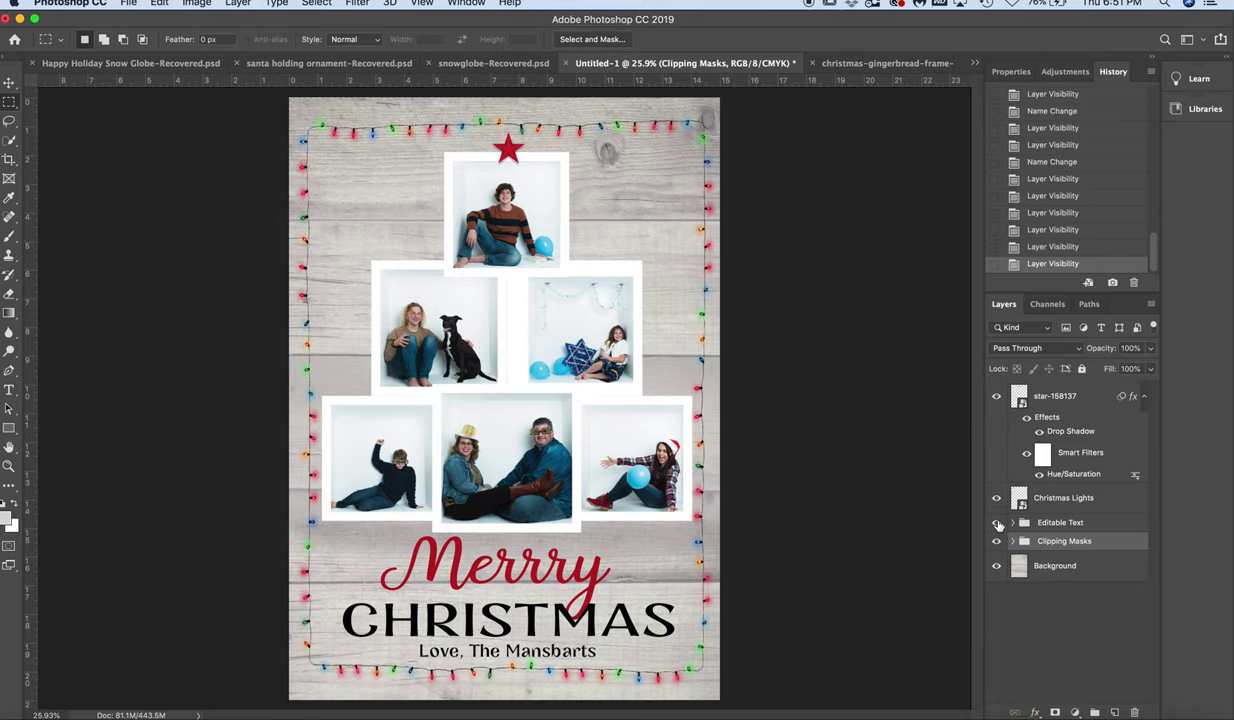
# Expand the Editable Text group, check the signature layer's visibility, and pick the Type tool
pyautogui.click(1012, 522)
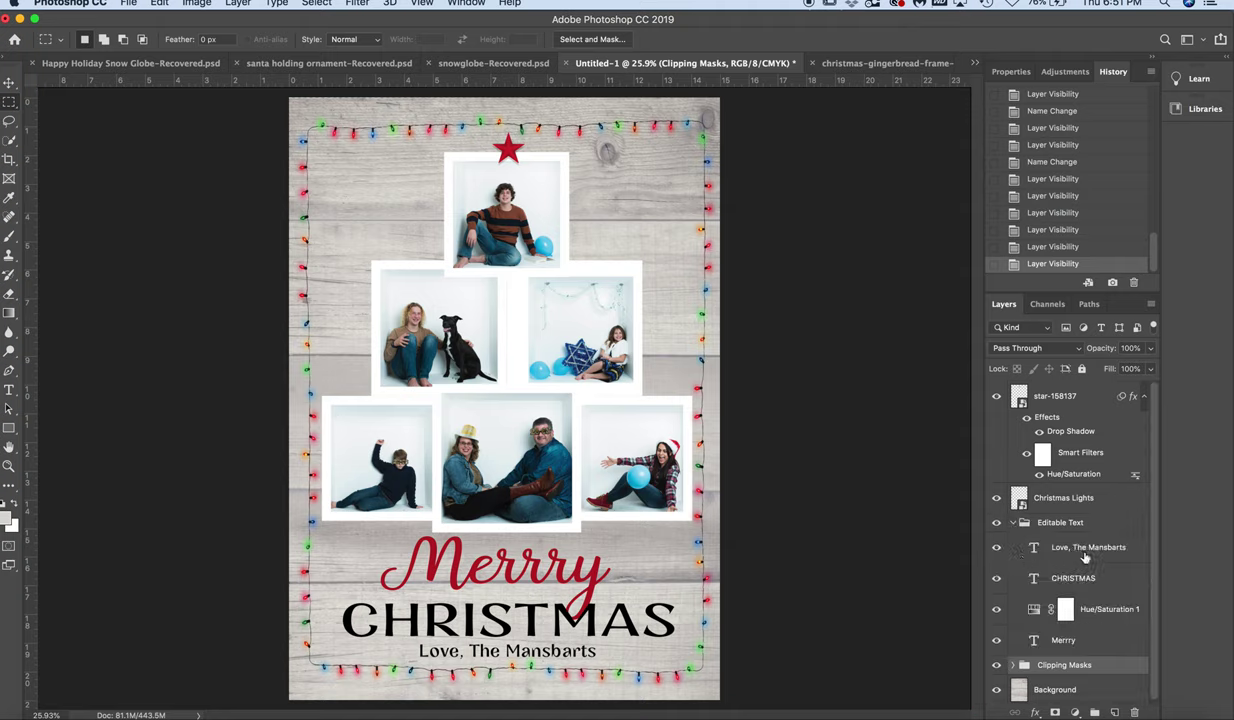
pyautogui.click(997, 548)
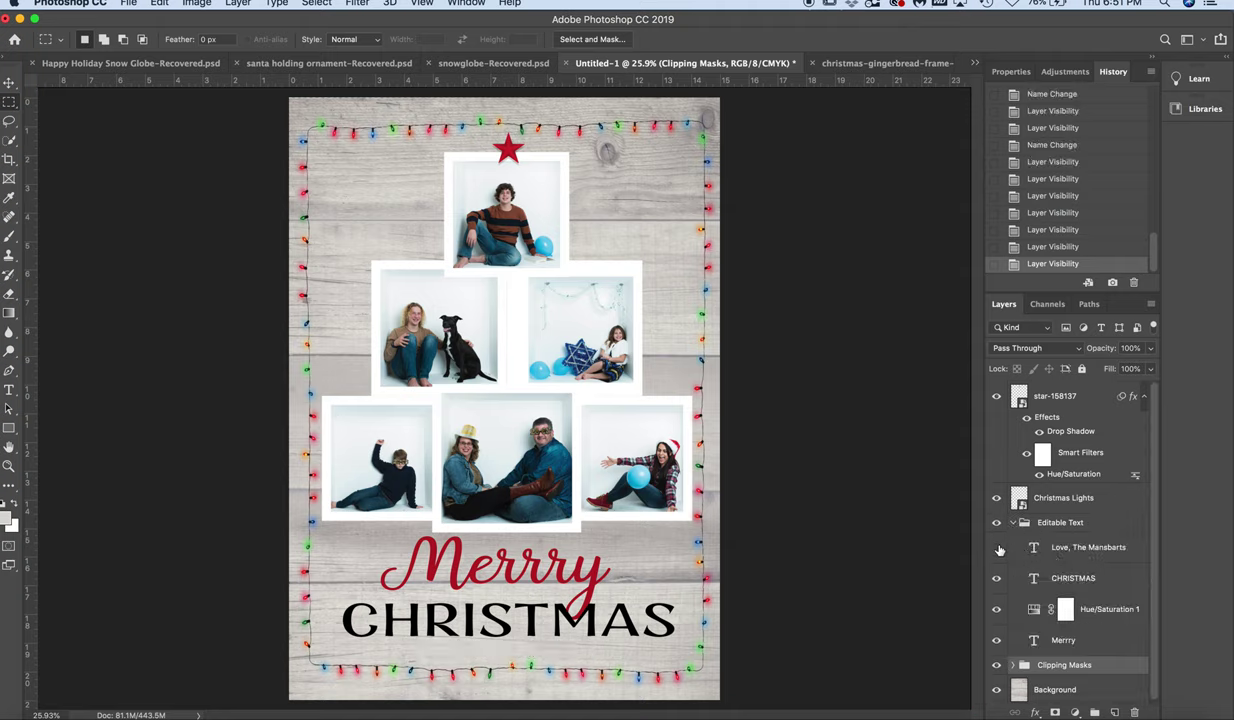
pyautogui.click(996, 548)
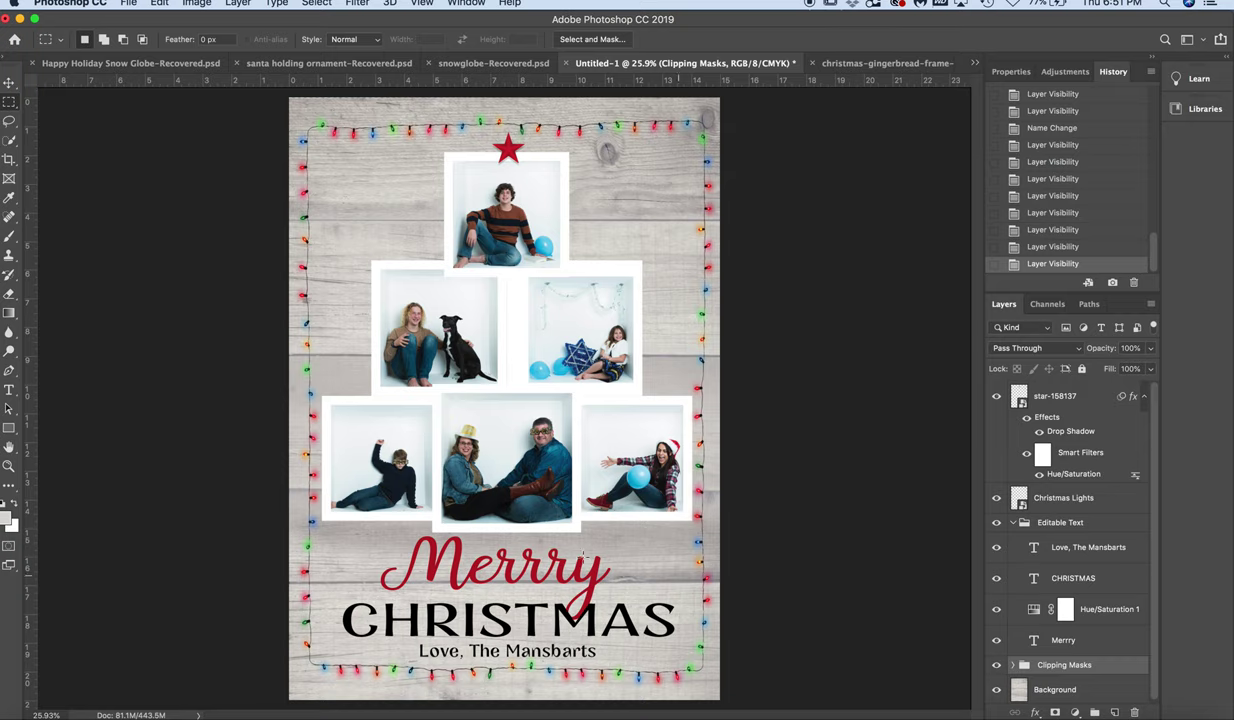
pyautogui.click(9, 390)
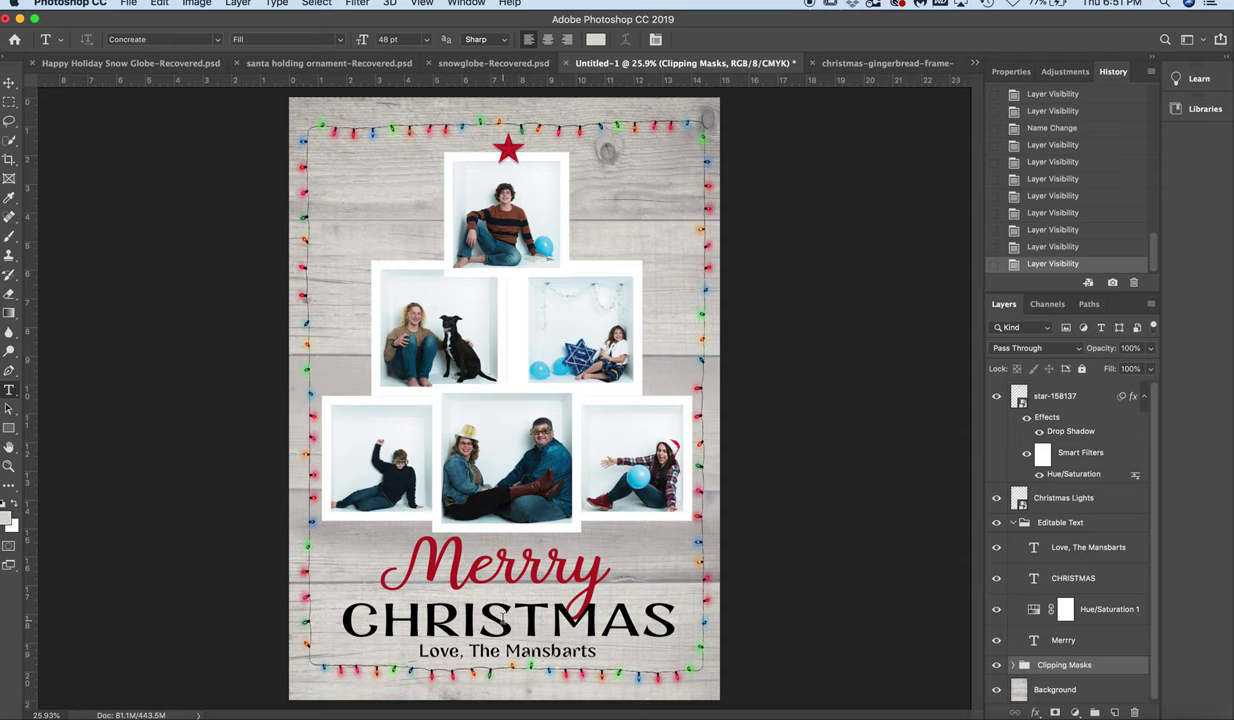
pyautogui.doubleClick(502, 620)
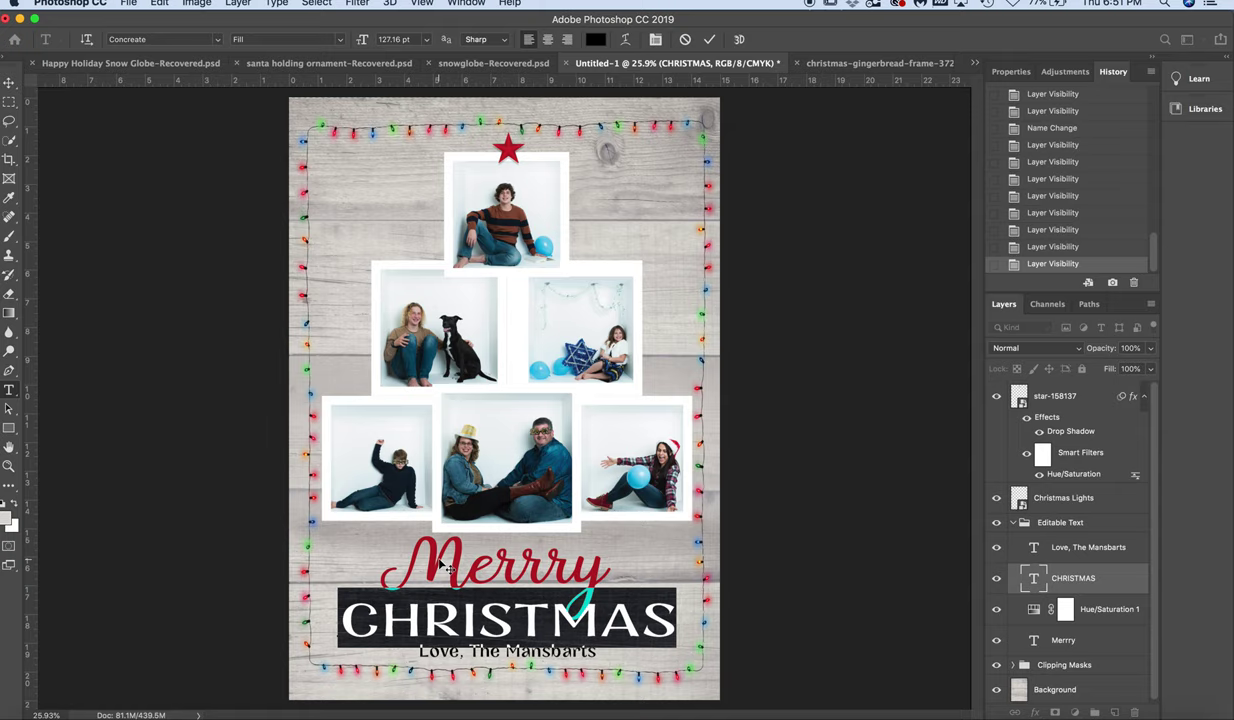
pyautogui.write('someth')
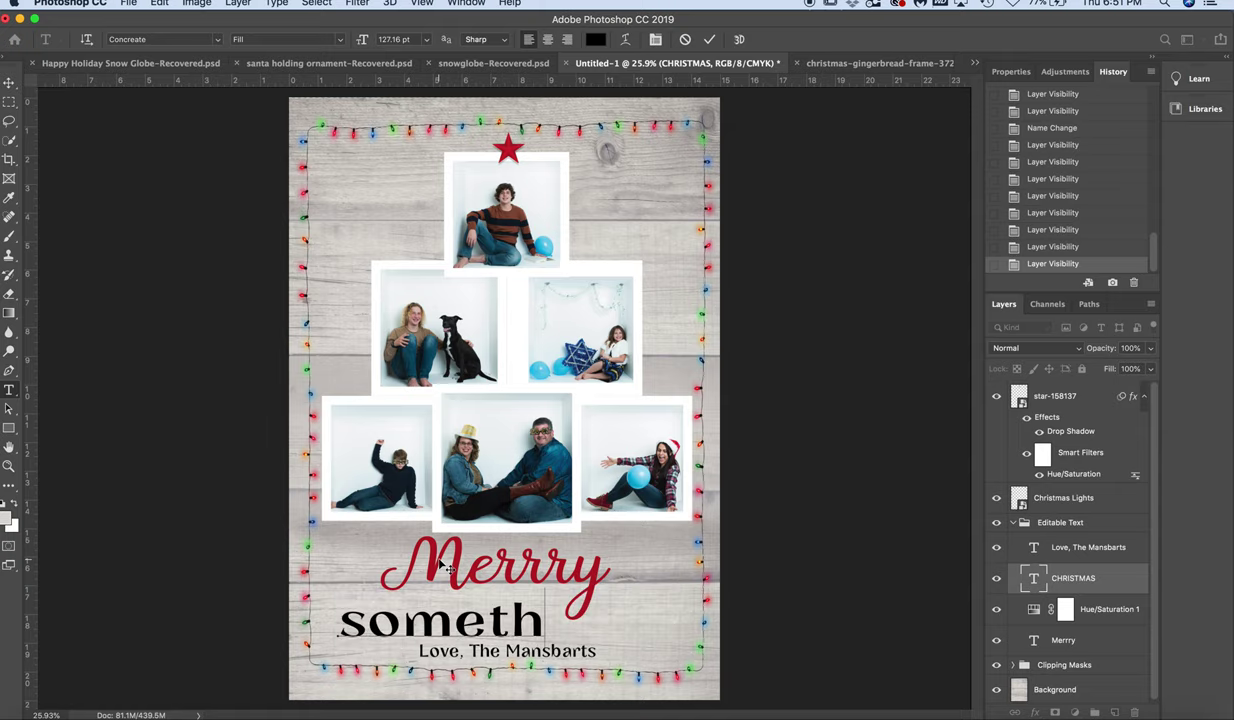
pyautogui.click(218, 40)
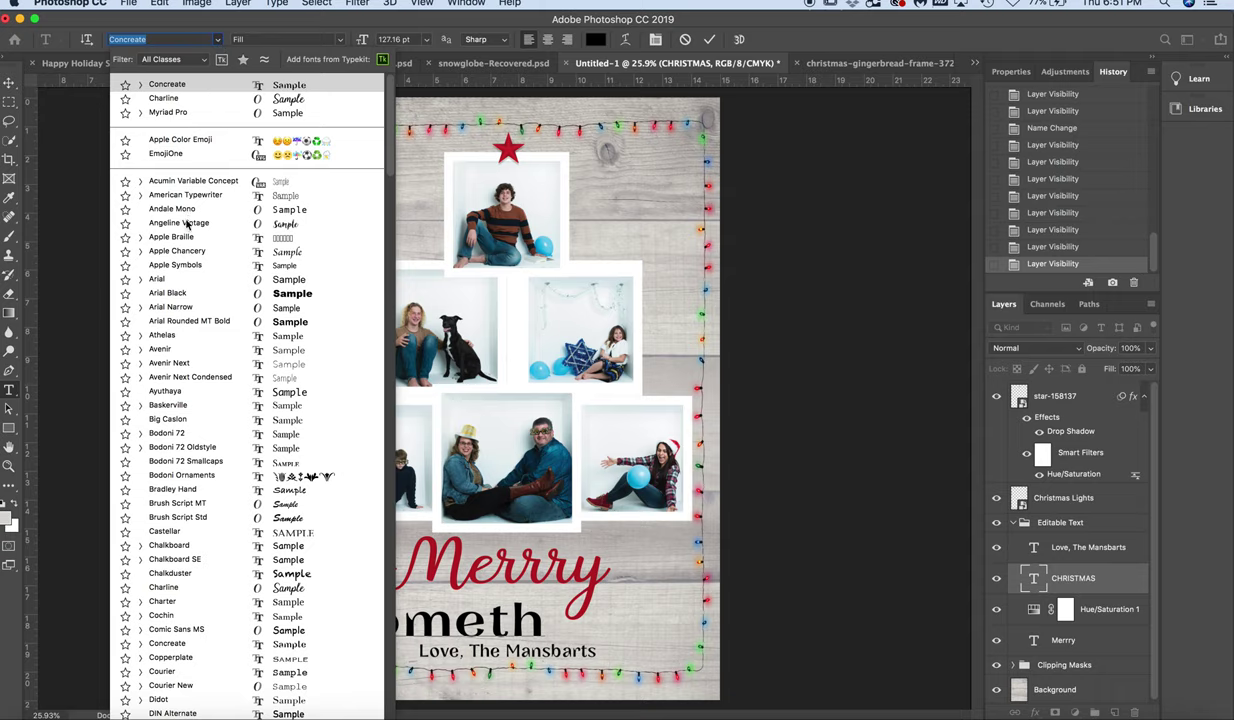
pyautogui.press('Down')
pyautogui.press('Escape')
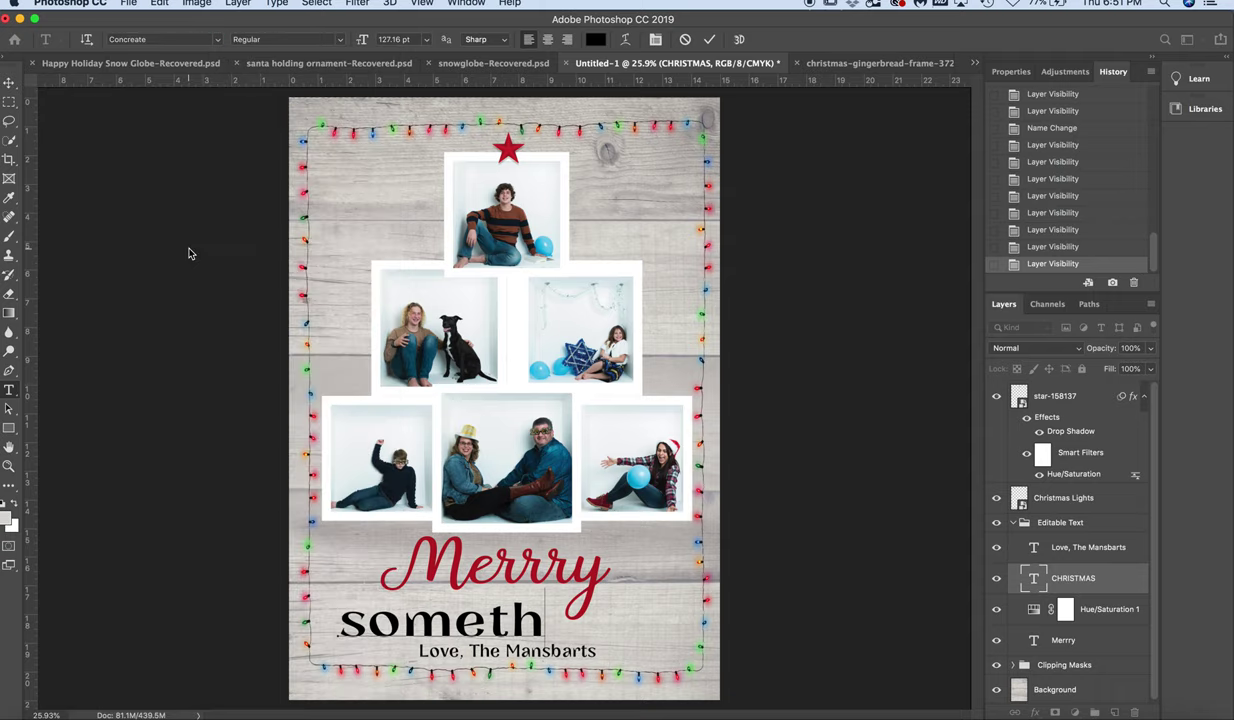
pyautogui.doubleClick(450, 600)
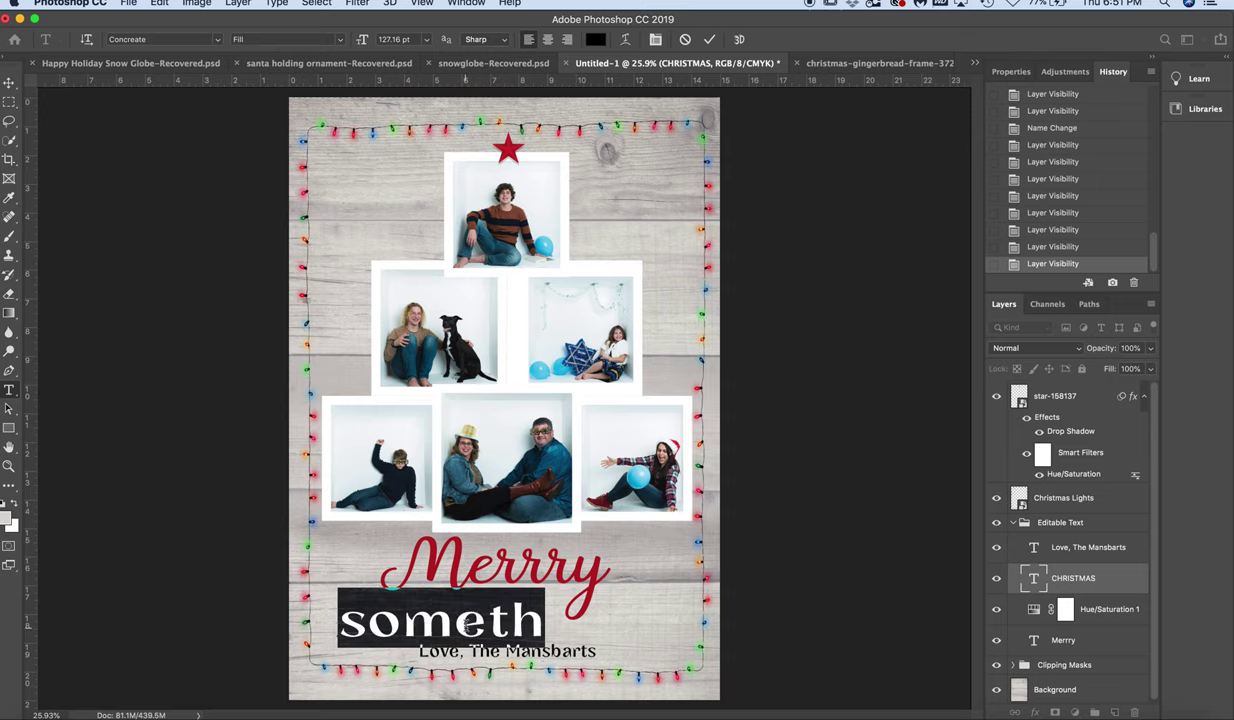
pyautogui.click(217, 39)
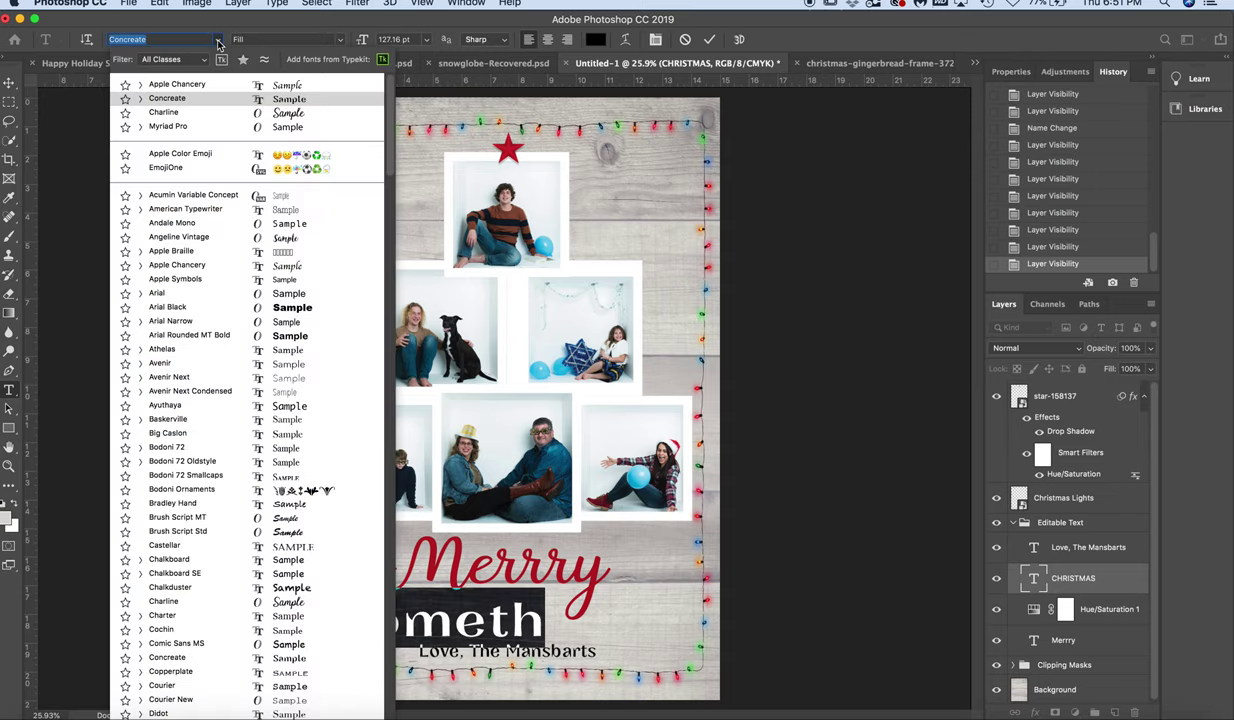
pyautogui.click(199, 88)
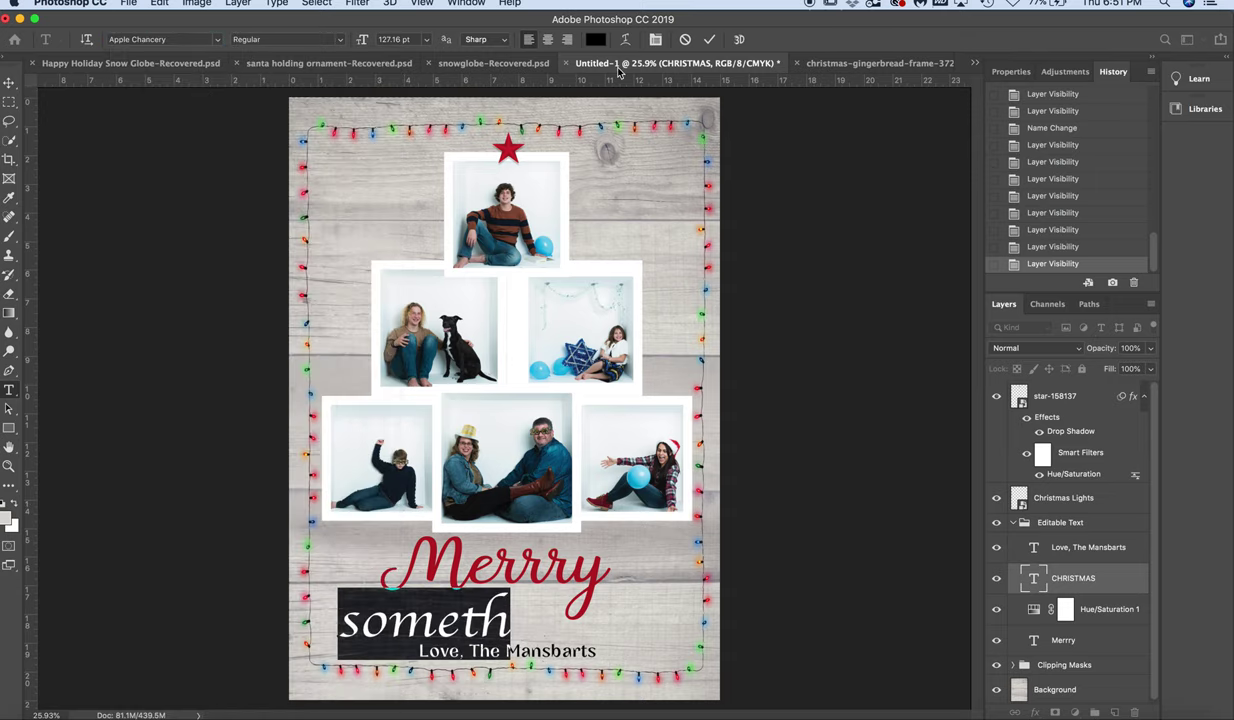
pyautogui.click(710, 40)
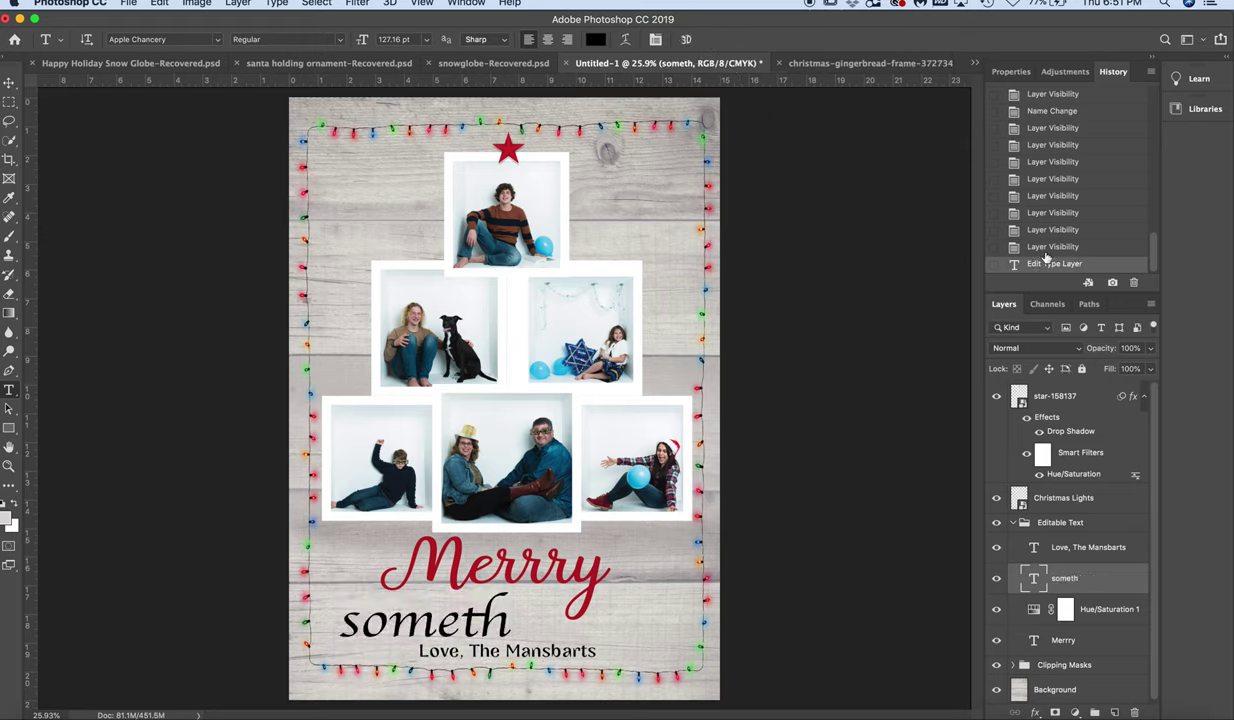
pyautogui.click(1008, 248)
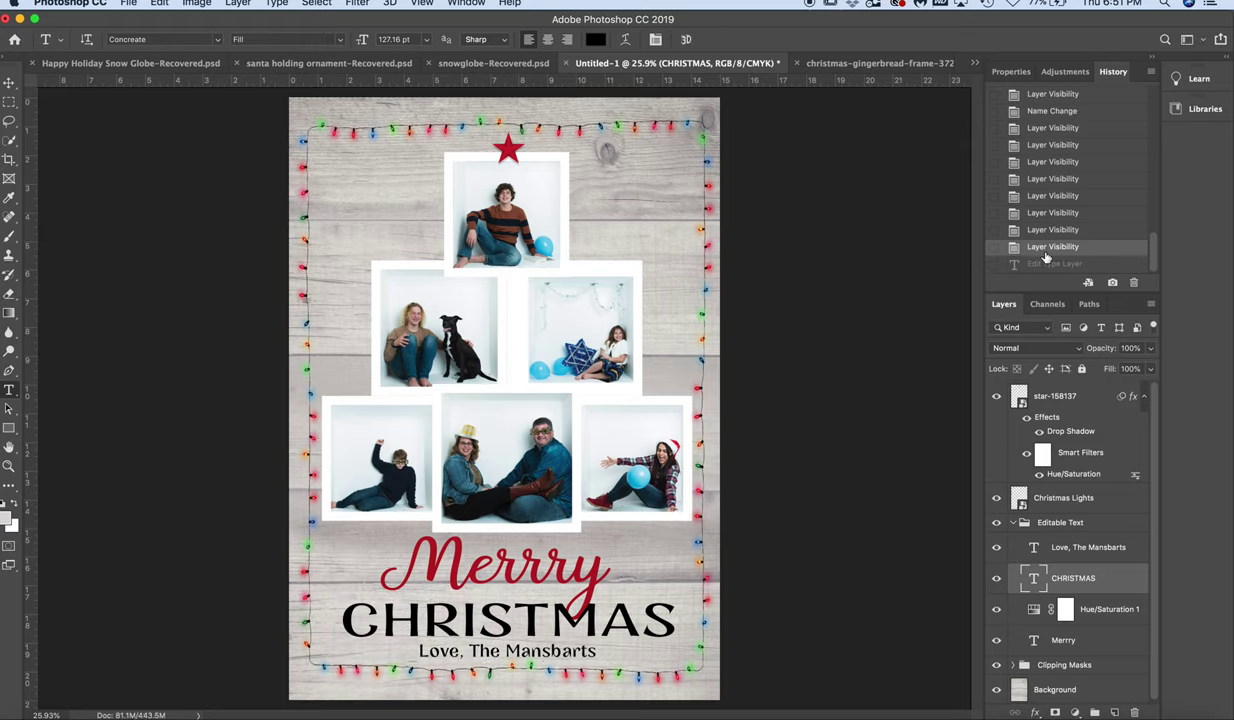
# Collapse Editable Text and toggle the Clipping Masks, Editable Text, lights and star layers off and on
pyautogui.click(1013, 524)
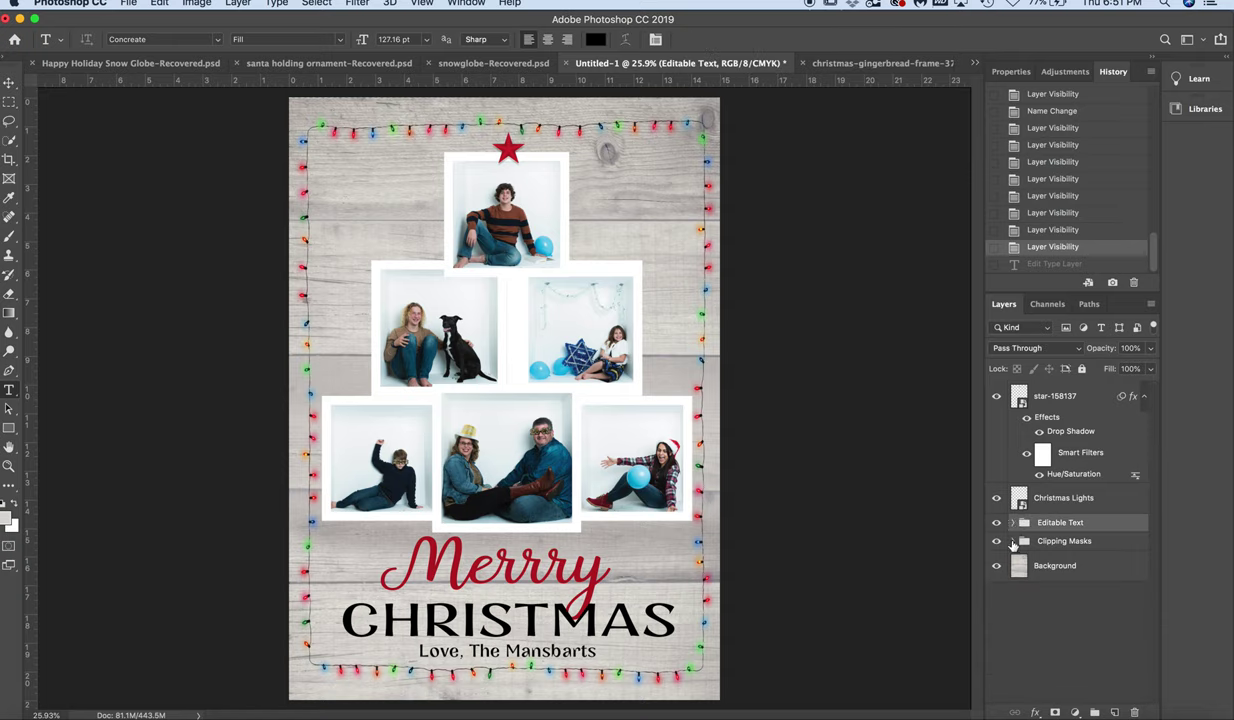
pyautogui.click(996, 541)
pyautogui.click(996, 522)
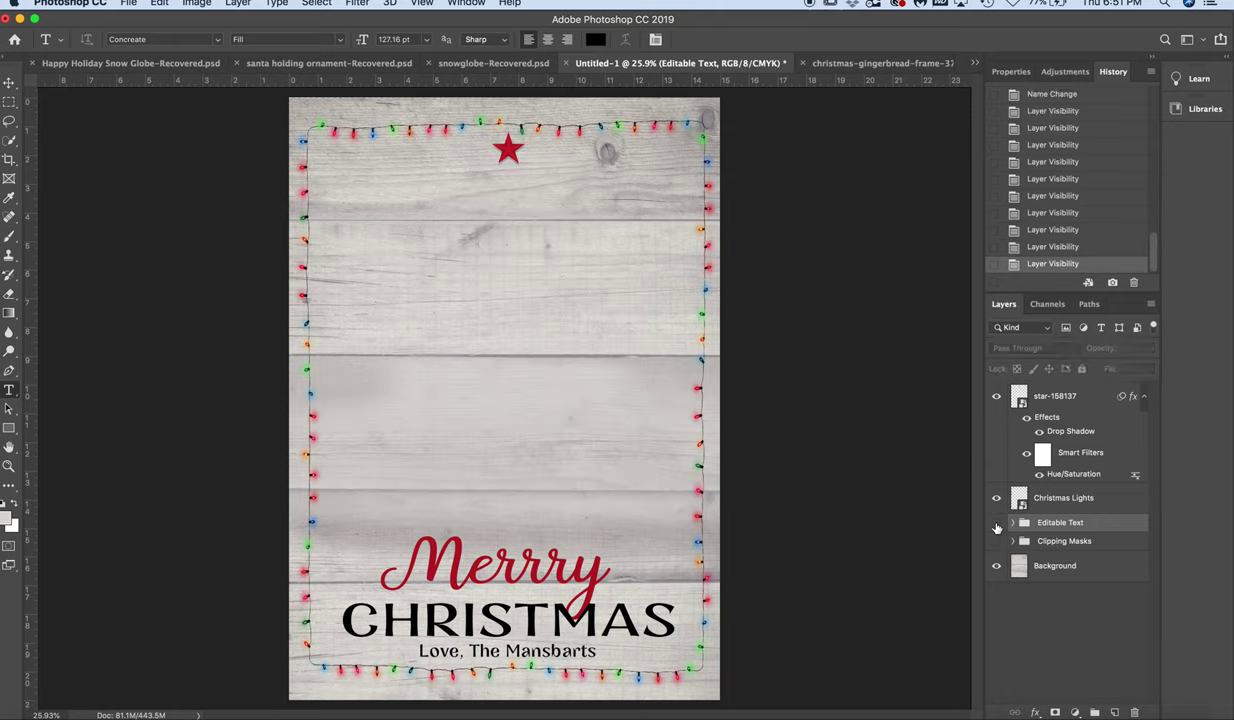
pyautogui.click(996, 500)
pyautogui.click(996, 396)
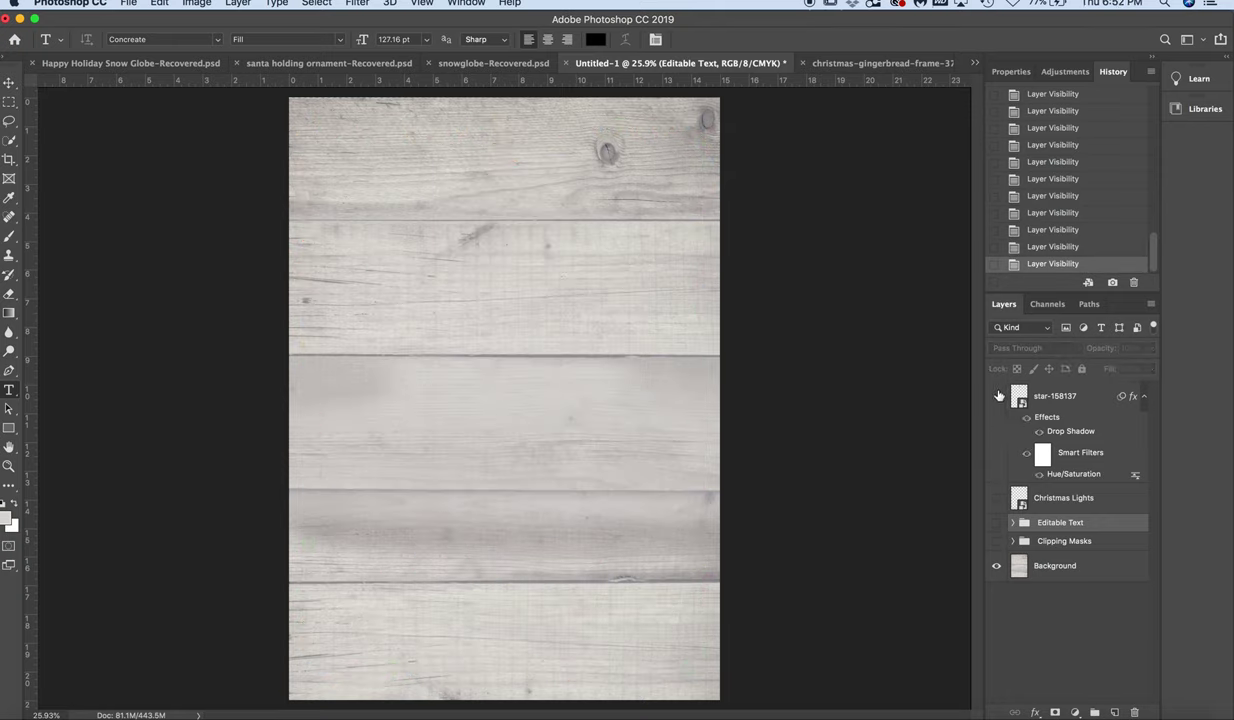
pyautogui.click(996, 396)
pyautogui.click(996, 498)
pyautogui.click(996, 522)
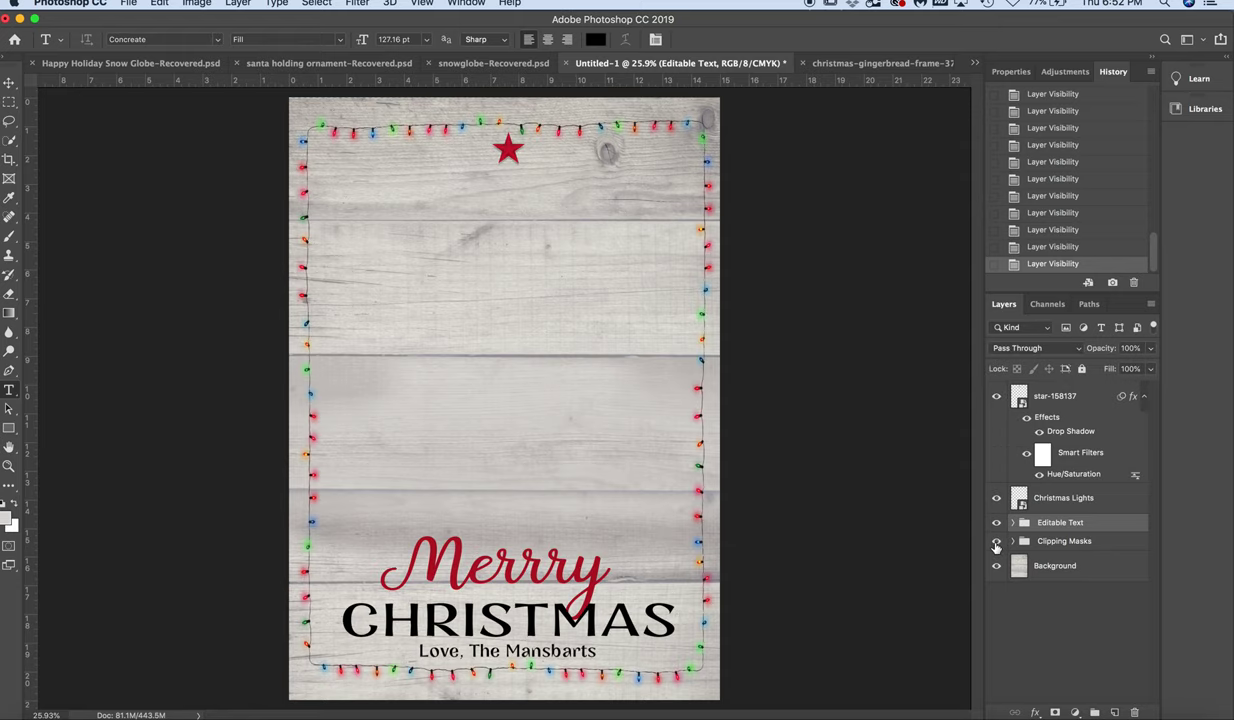
pyautogui.click(996, 541)
# Expand the Clipping Masks group, toggle the top photo box, and select the full for print (9 of 18) layer
pyautogui.click(1011, 546)
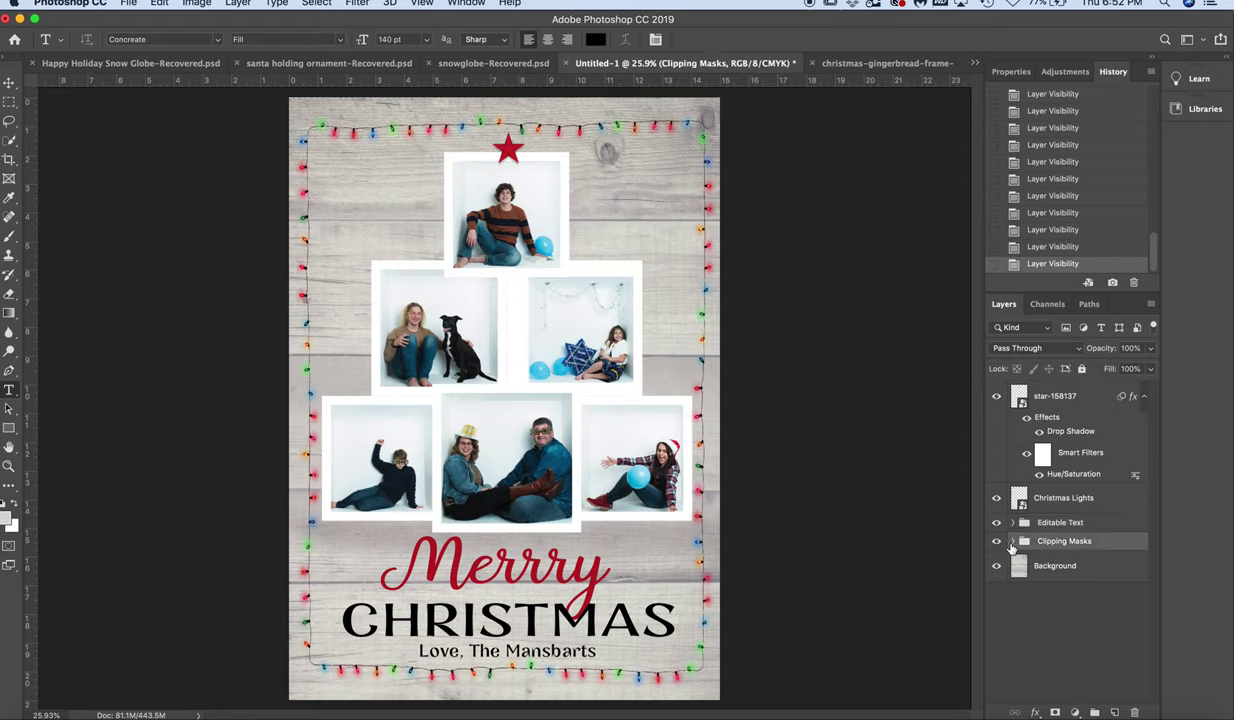
pyautogui.click(1012, 541)
pyautogui.scroll(-3, 1034, 570)
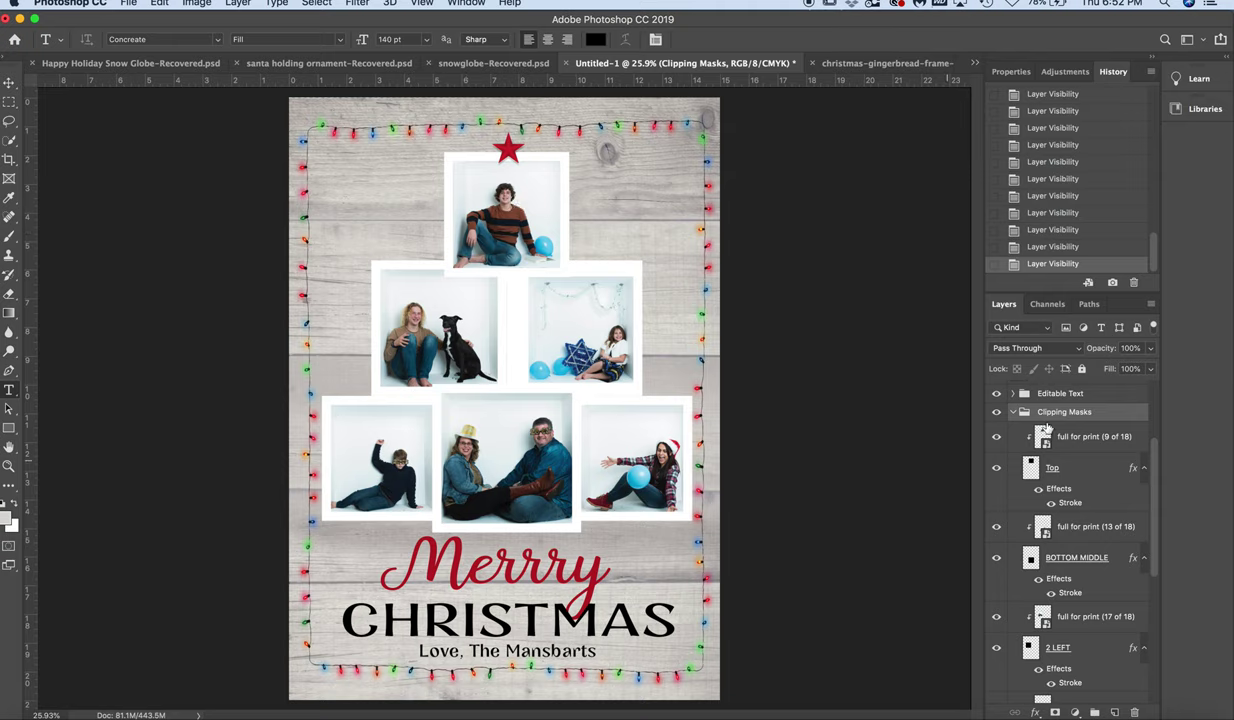
pyautogui.click(996, 471)
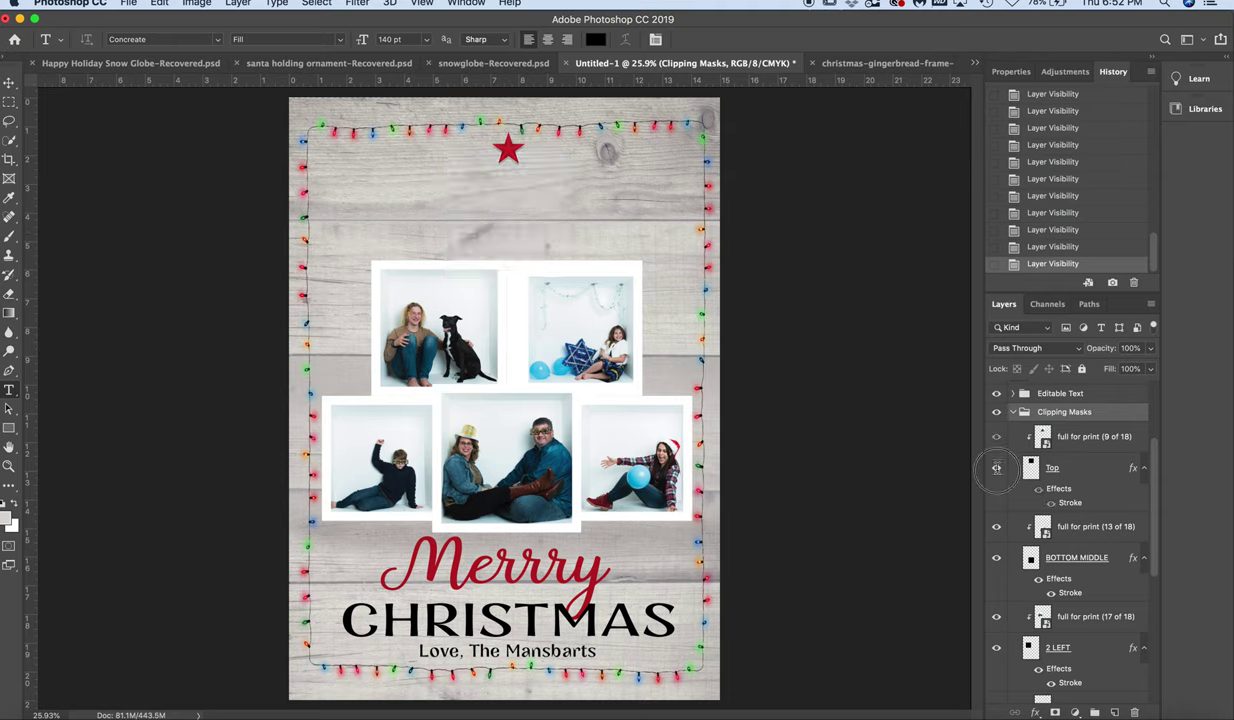
pyautogui.click(996, 470)
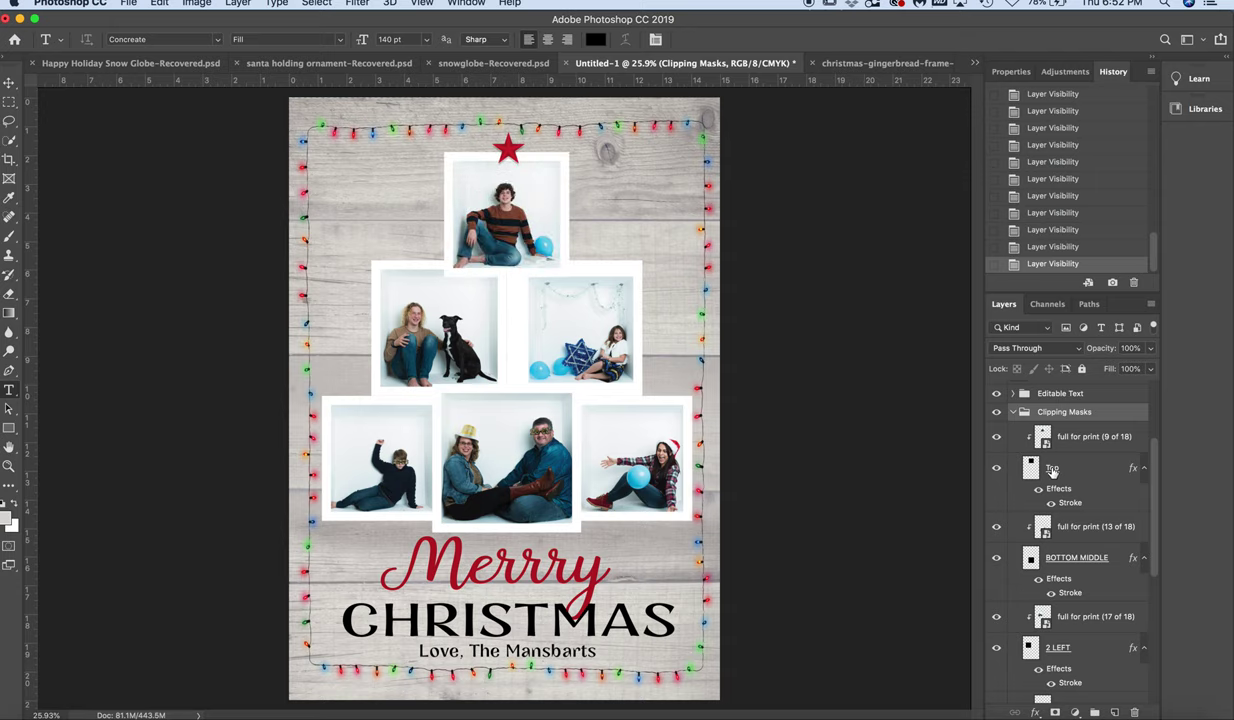
pyautogui.click(1077, 444)
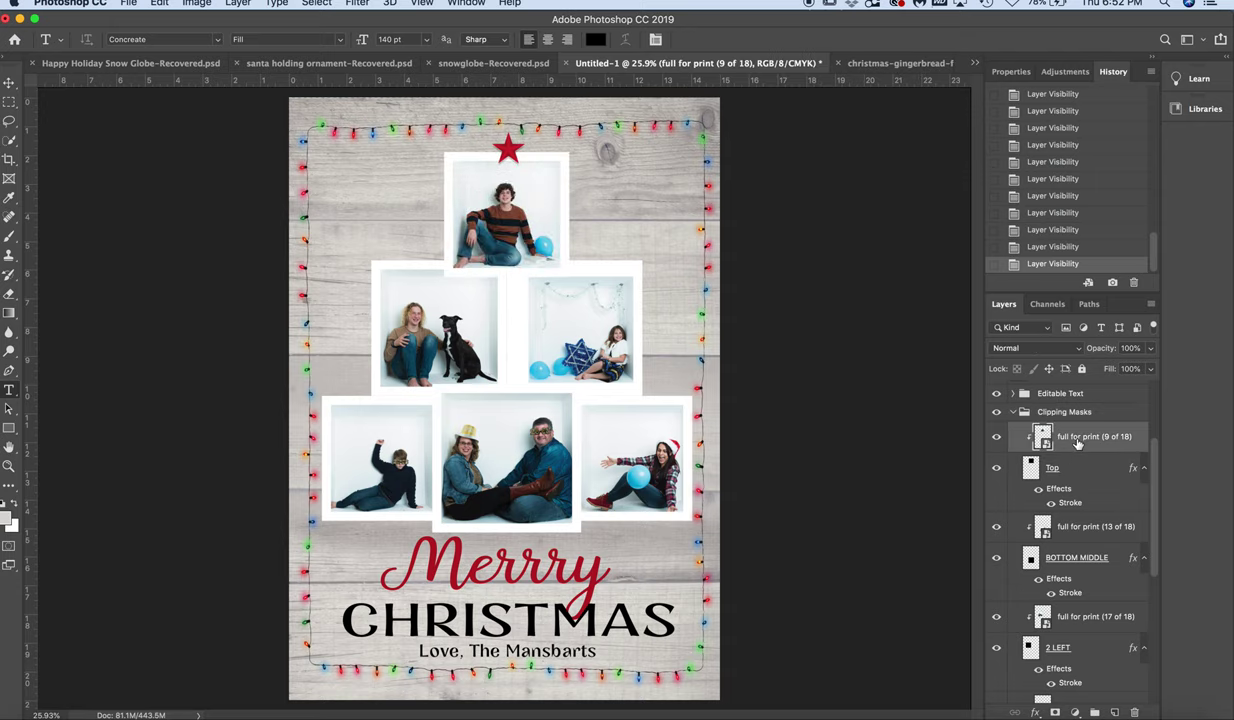
pyautogui.rightClick(1077, 444)
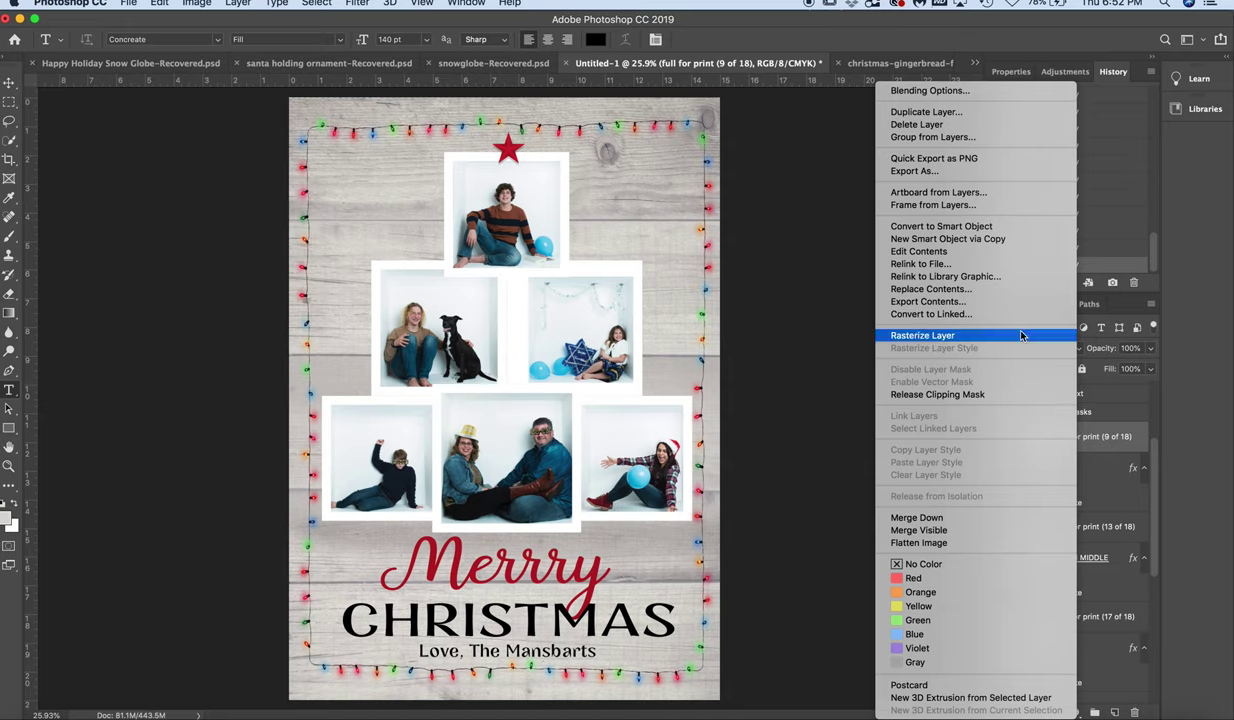
pyautogui.click(1005, 394)
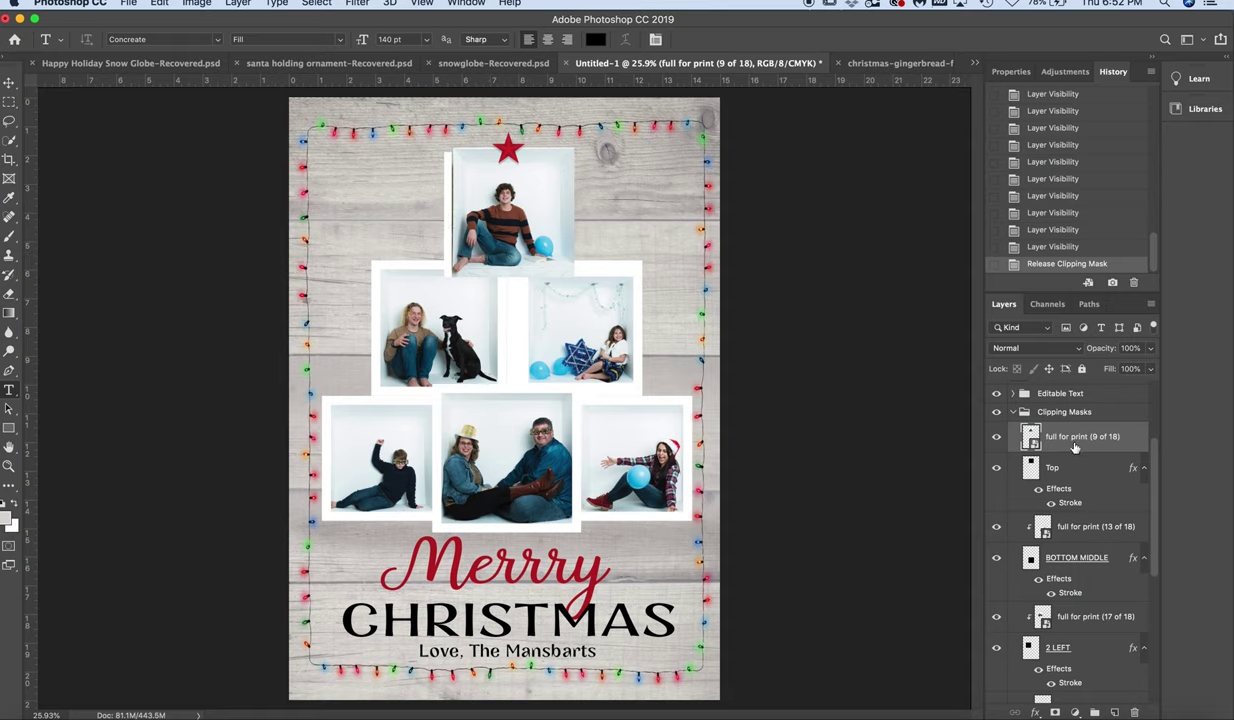
pyautogui.moveTo(1075, 446)
pyautogui.mouseDown()
pyautogui.moveTo(1055, 447)
pyautogui.moveTo(1038, 425)
pyautogui.moveTo(1087, 444)
pyautogui.mouseUp()
pyautogui.rightClick(1094, 445)
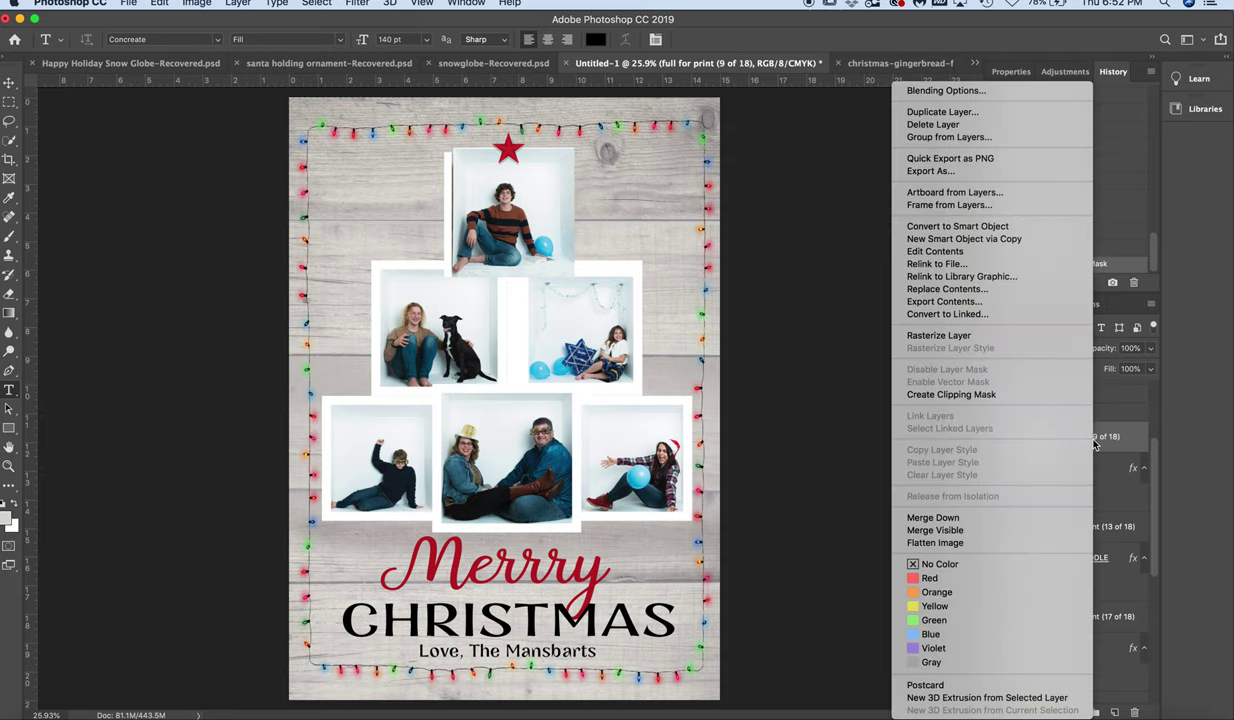
pyautogui.click(1022, 395)
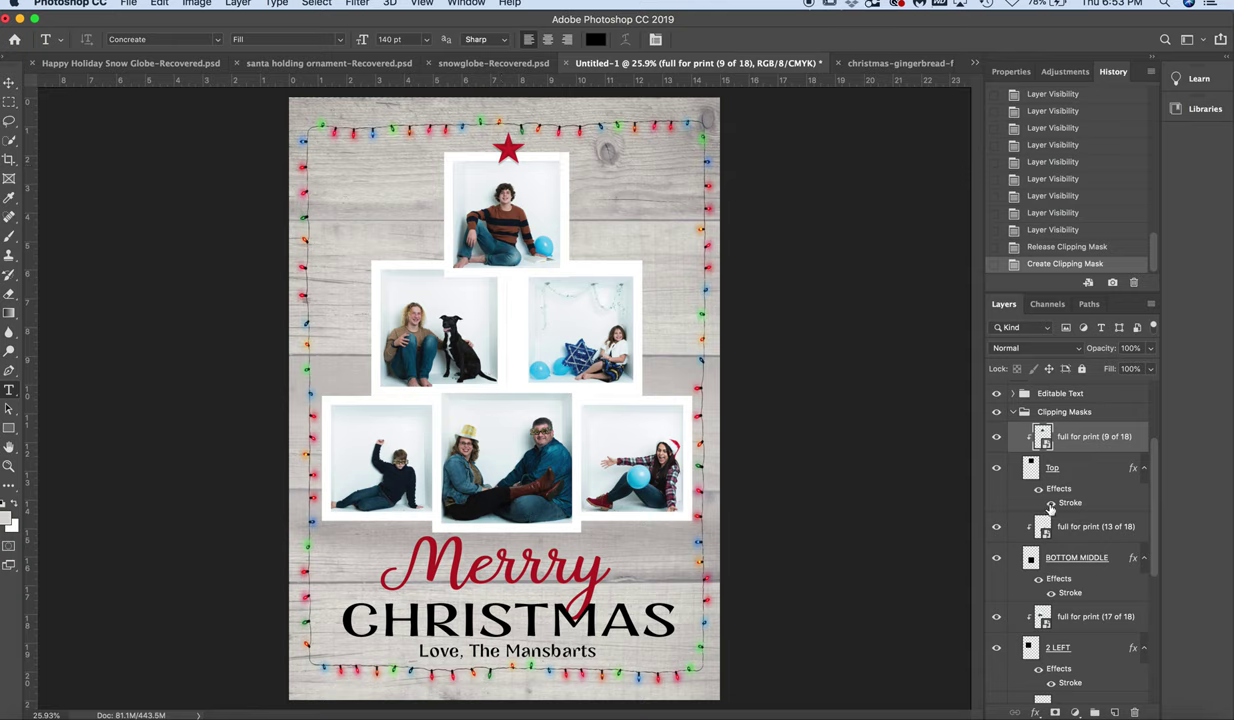
pyautogui.click(1049, 505)
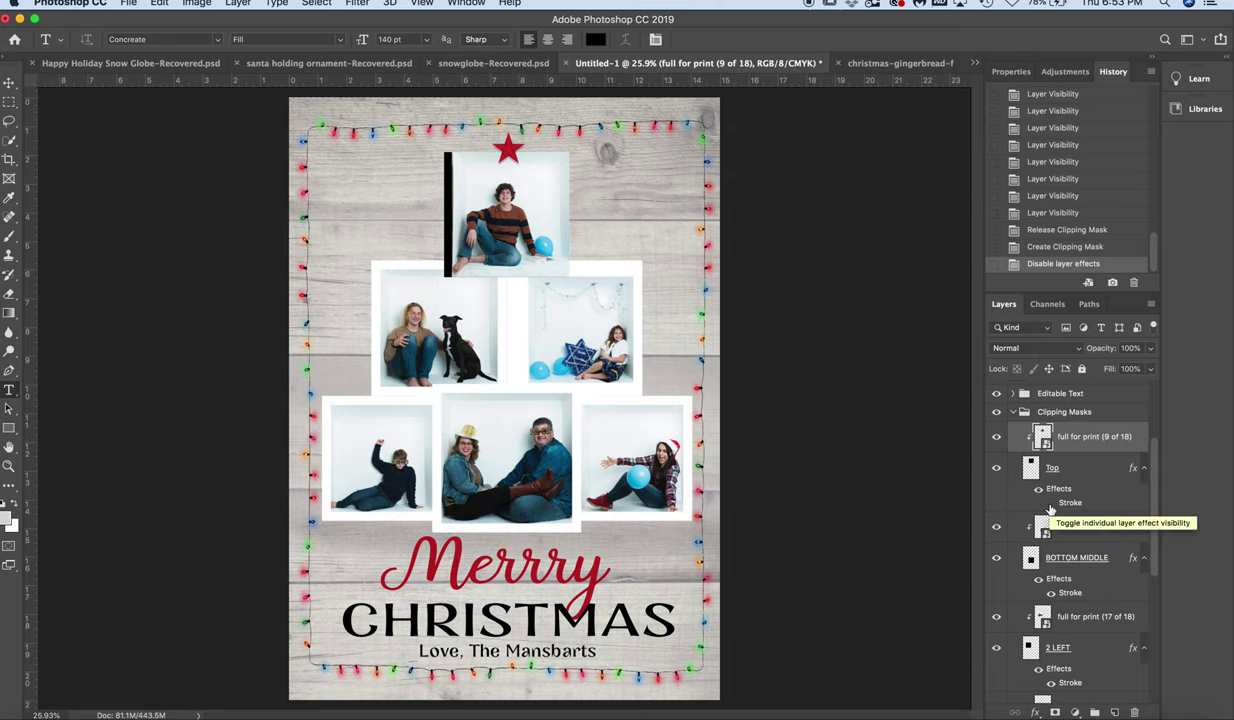
# Re-enable the top box's stroke and raise its Stroke size to 106 px
pyautogui.click(1049, 505)
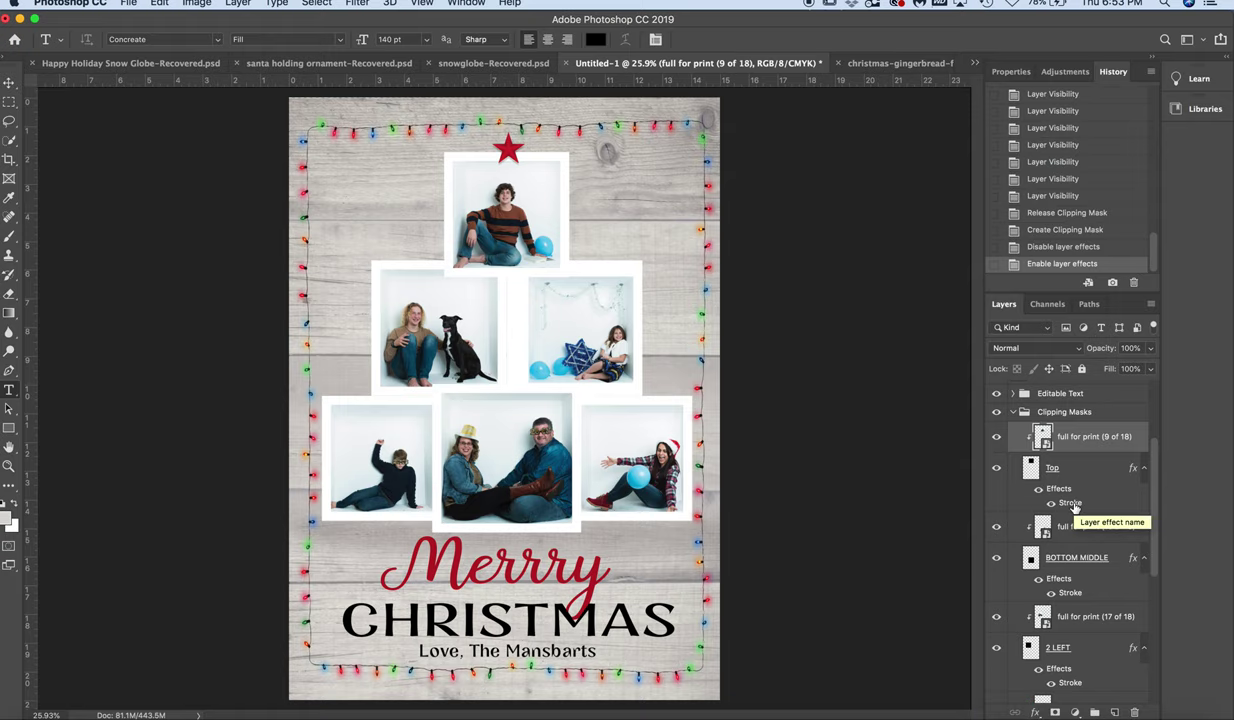
pyautogui.doubleClick(1071, 503)
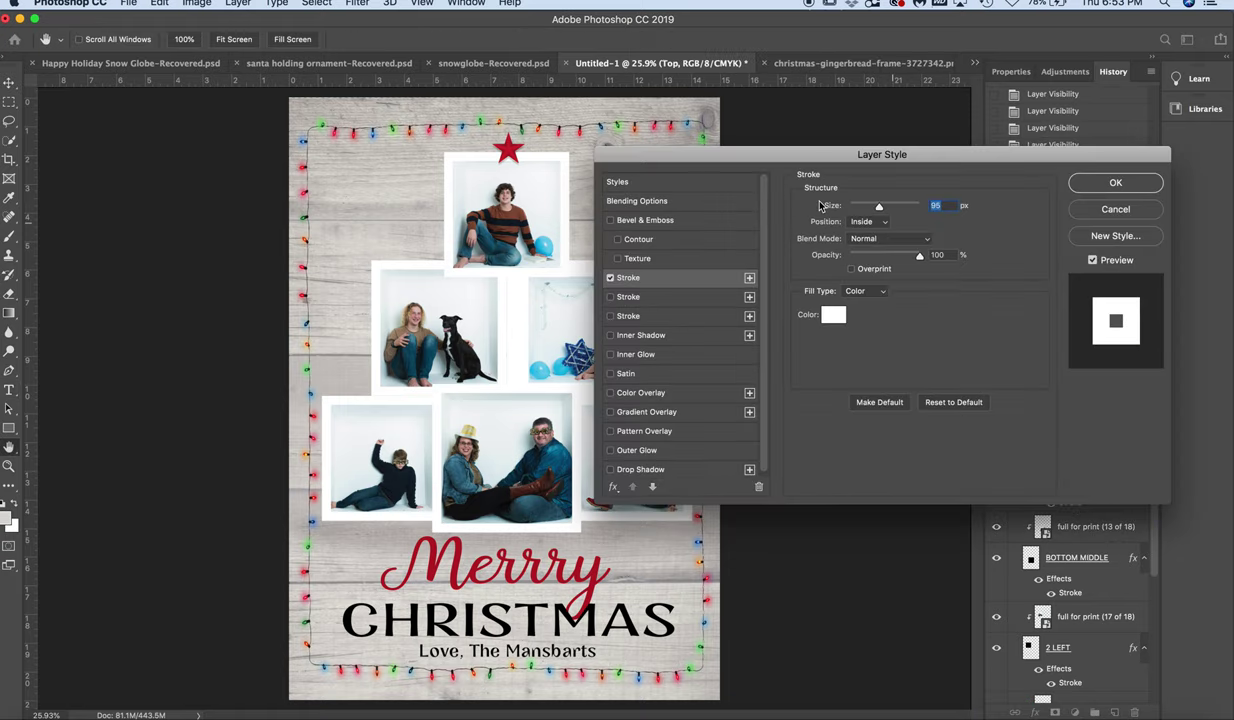
pyautogui.moveTo(785, 153); pyautogui.dragTo(843, 67)
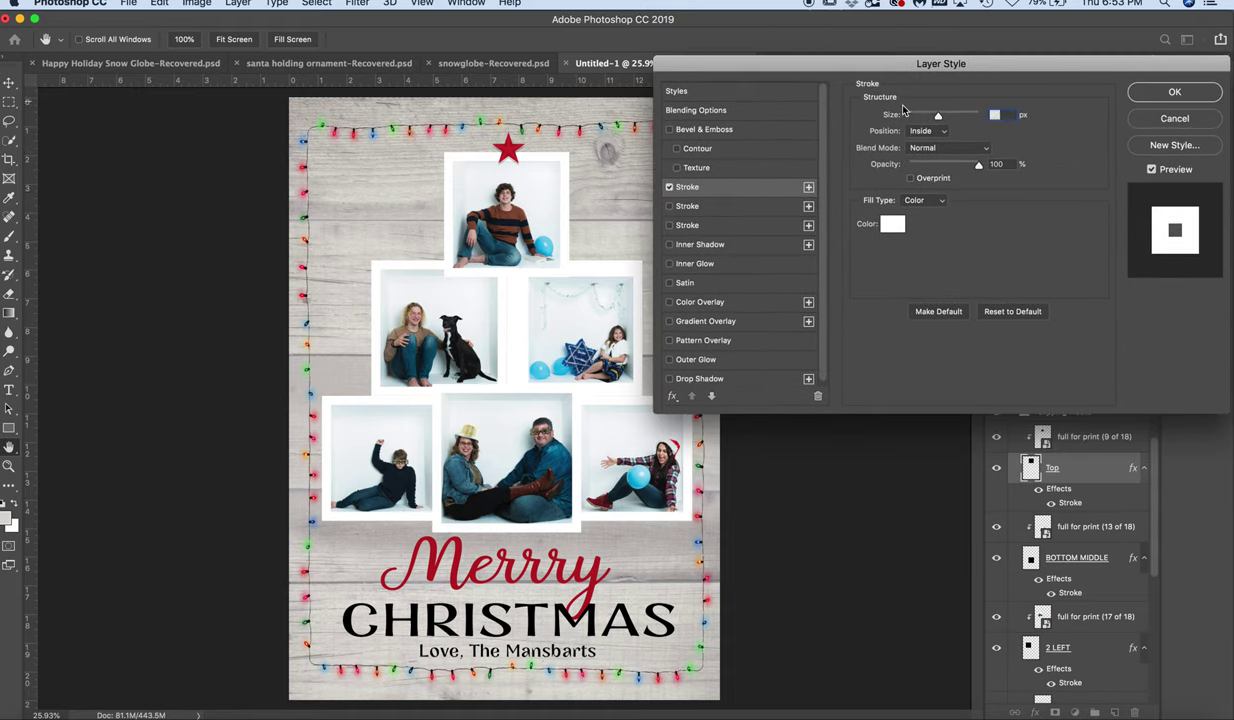
pyautogui.moveTo(938, 116)
pyautogui.mouseDown()
pyautogui.moveTo(978, 117)
pyautogui.moveTo(908, 118)
pyautogui.moveTo(941, 120)
pyautogui.mouseUp()
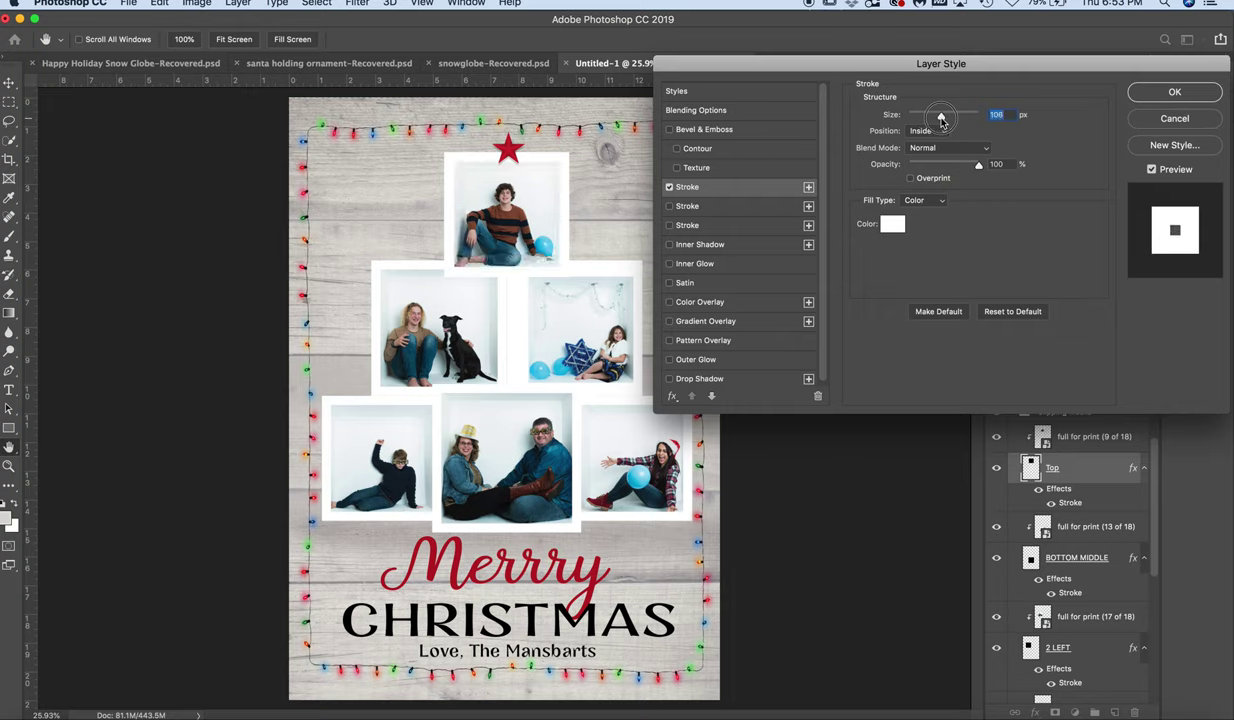
# Try a red d91c1c stroke colour, then cancel to keep the white border
pyautogui.click(883, 223)
pyautogui.click(587, 267)
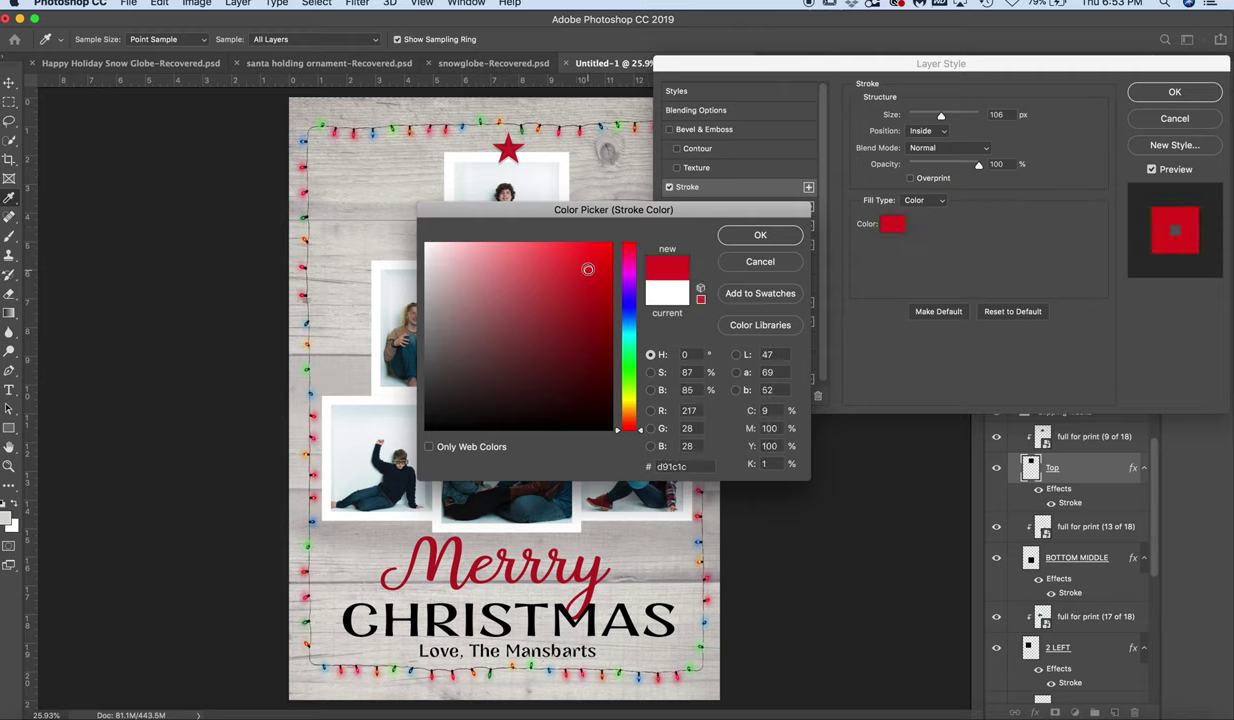
pyautogui.click(722, 234)
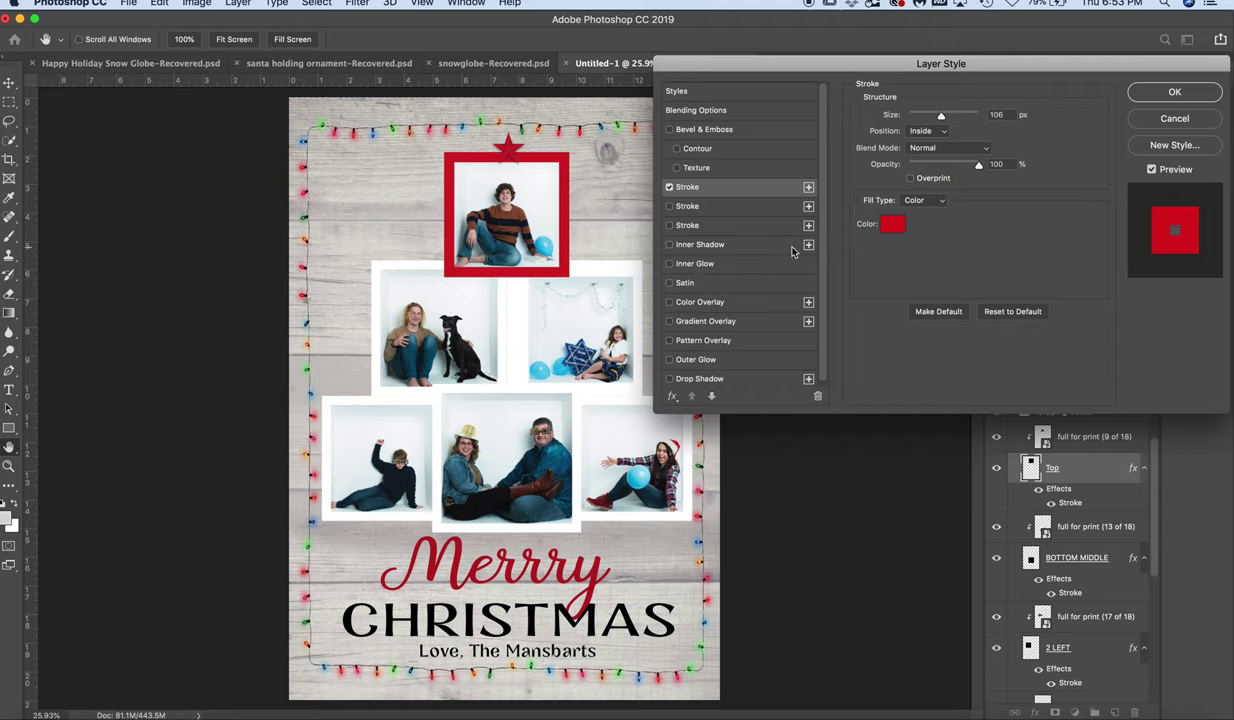
pyautogui.click(1177, 120)
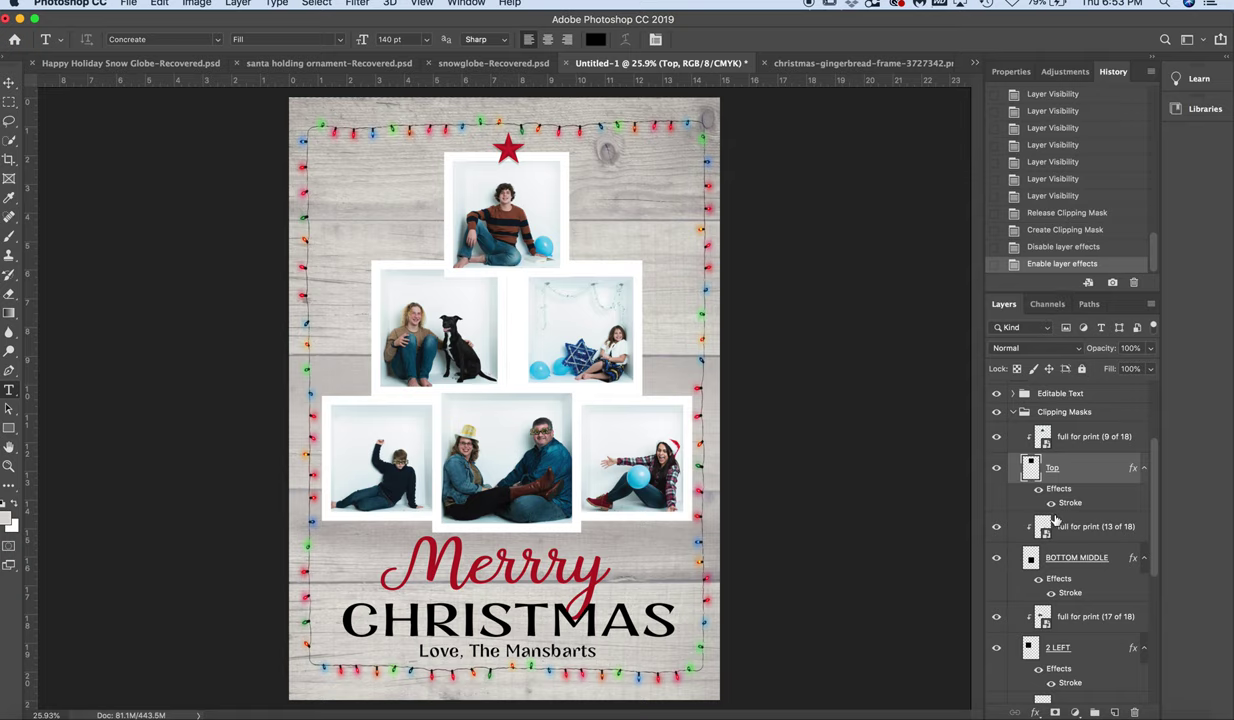
# Zoom the view to 60.6%, toggle the bottom-right photo box's visibility, and select the BOTTOM RIGHT layer
pyautogui.scroll(2, 754, 482)
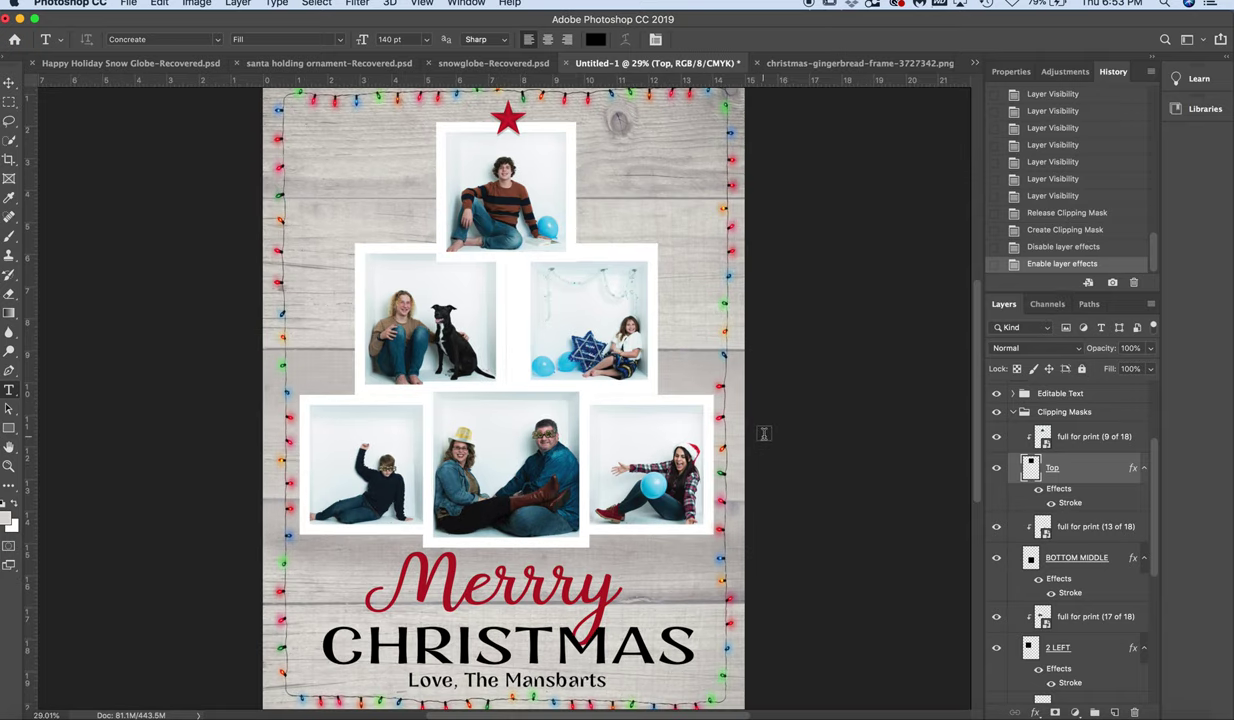
pyautogui.scroll(5, 763, 433)
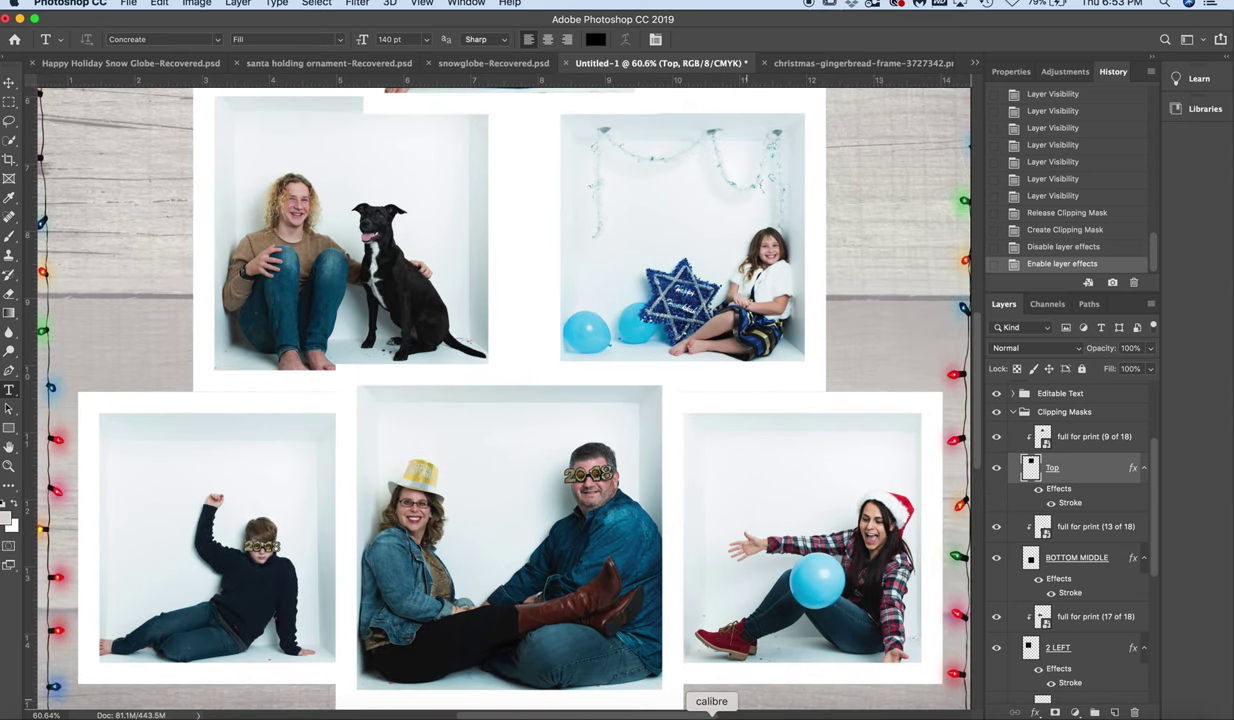
pyautogui.hscroll(5, 773, 703)
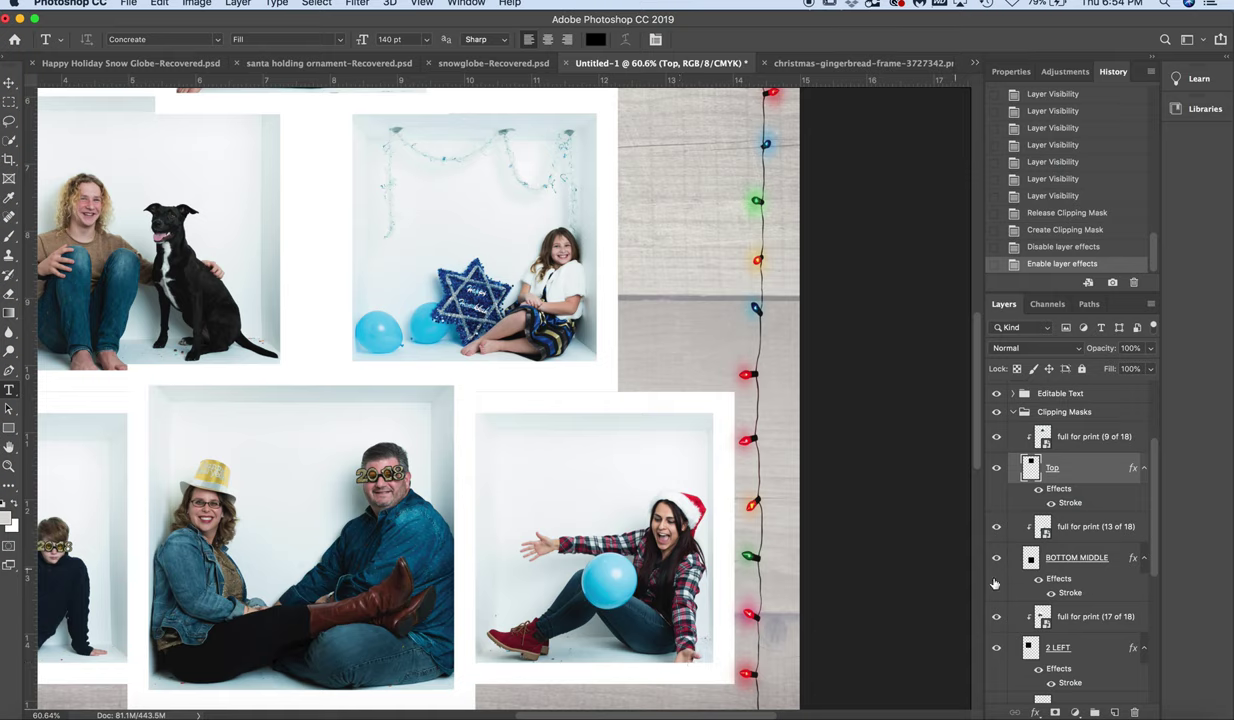
pyautogui.scroll(-5, 1017, 583)
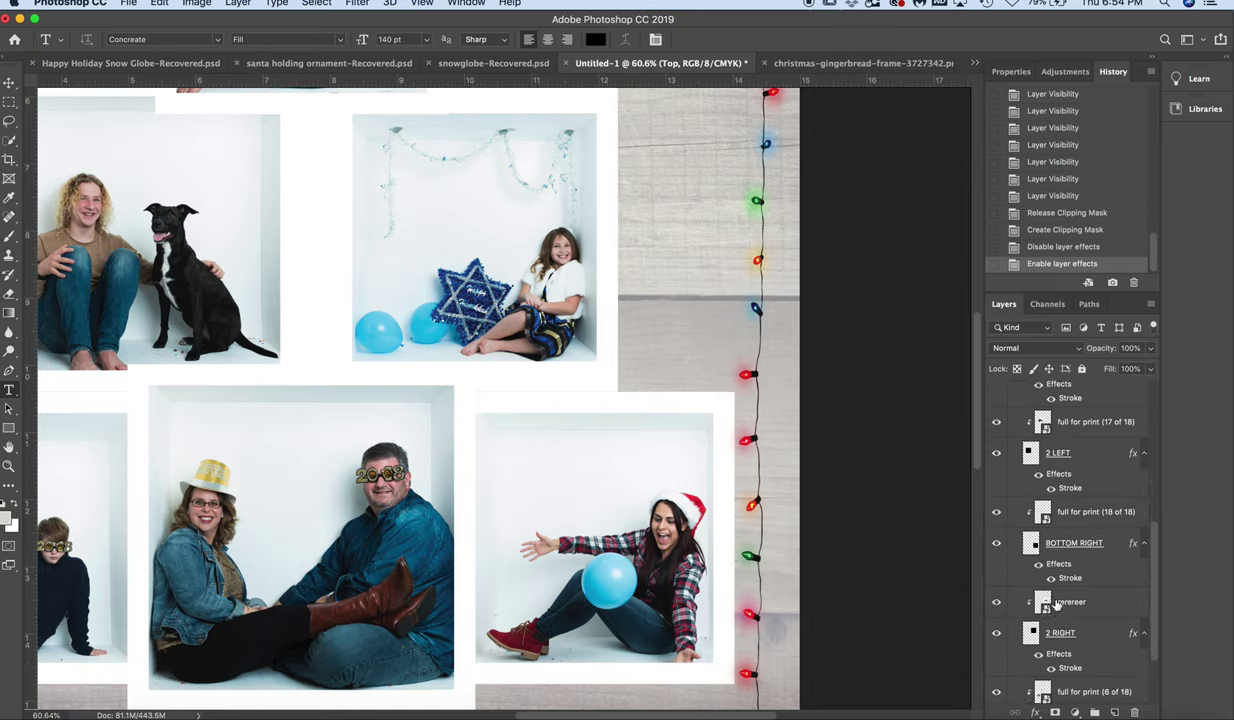
pyautogui.click(996, 512)
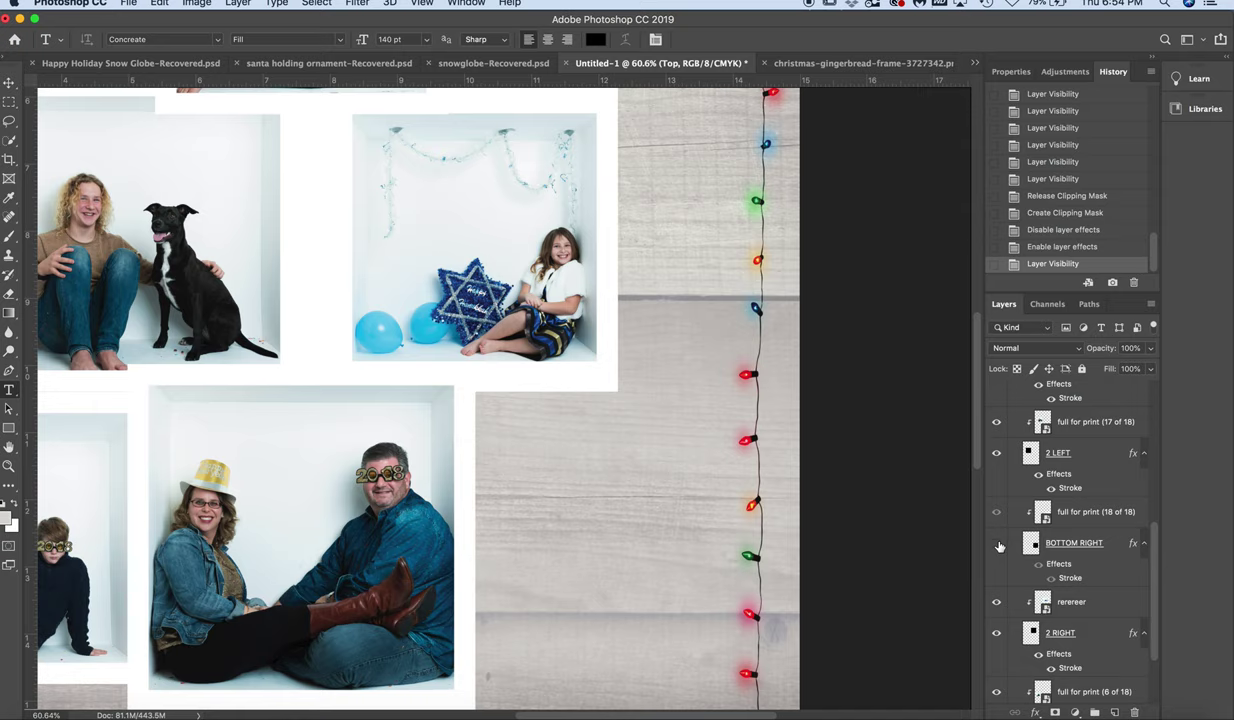
pyautogui.click(996, 543)
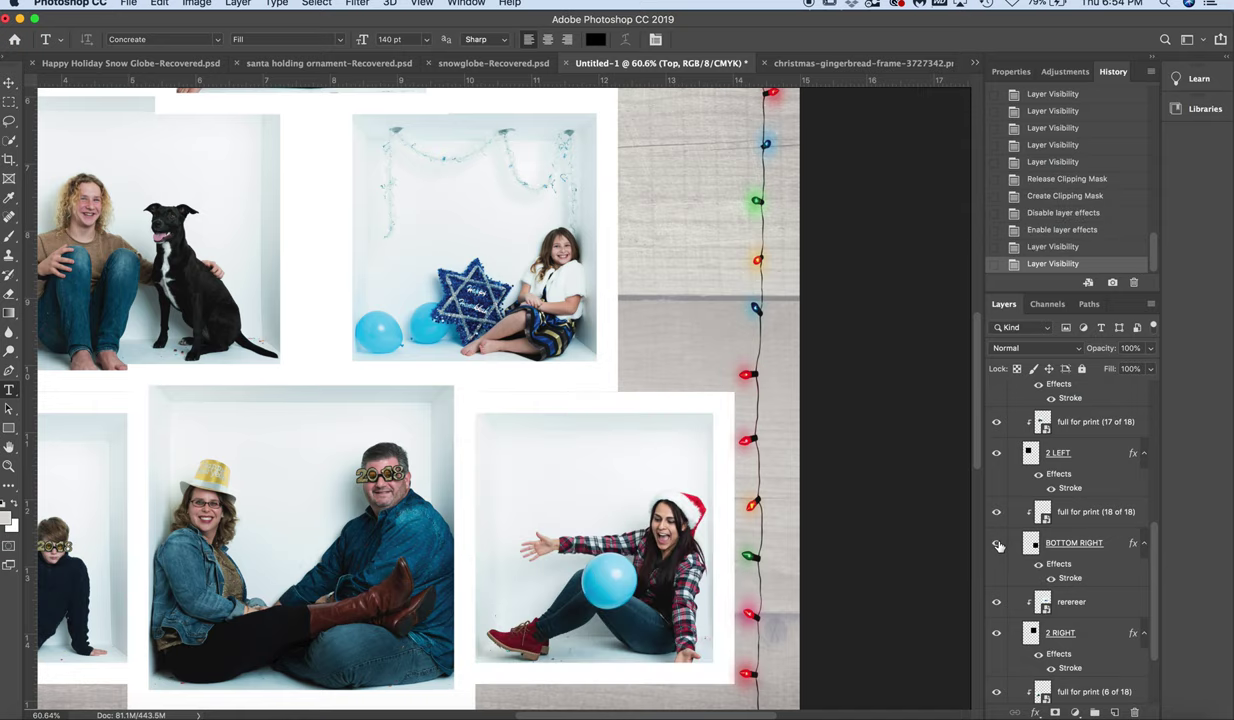
pyautogui.click(997, 545)
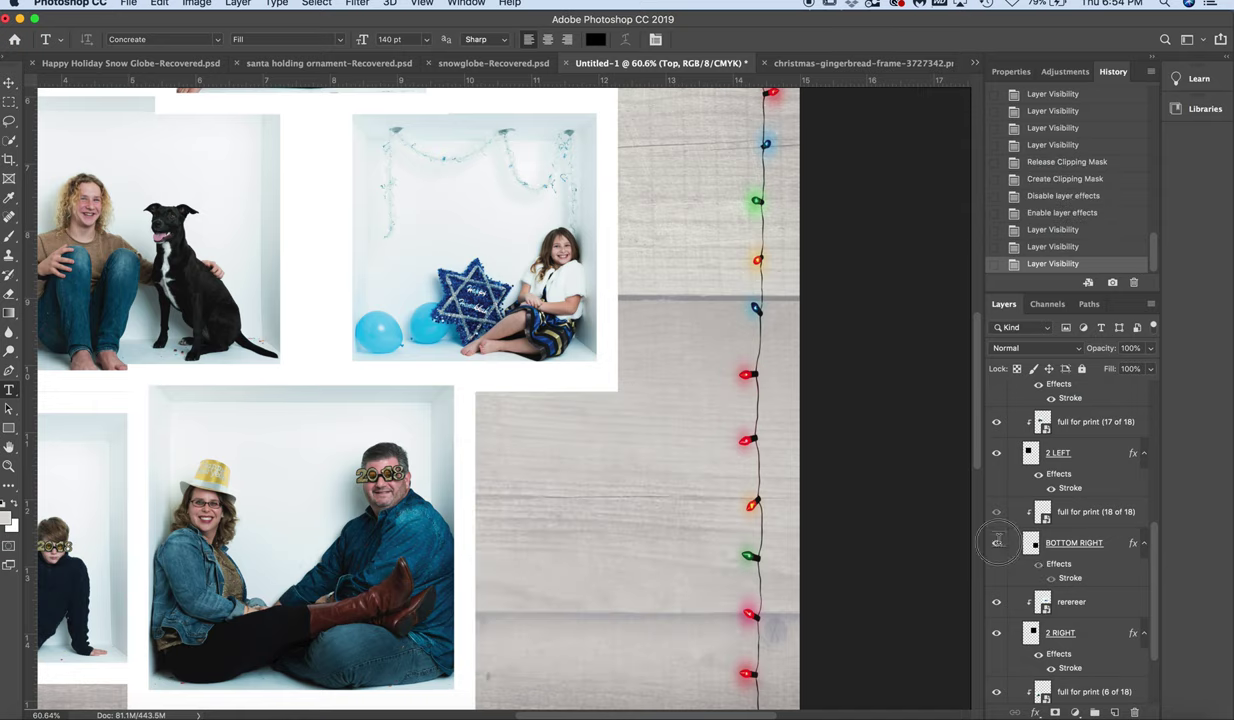
pyautogui.click(996, 543)
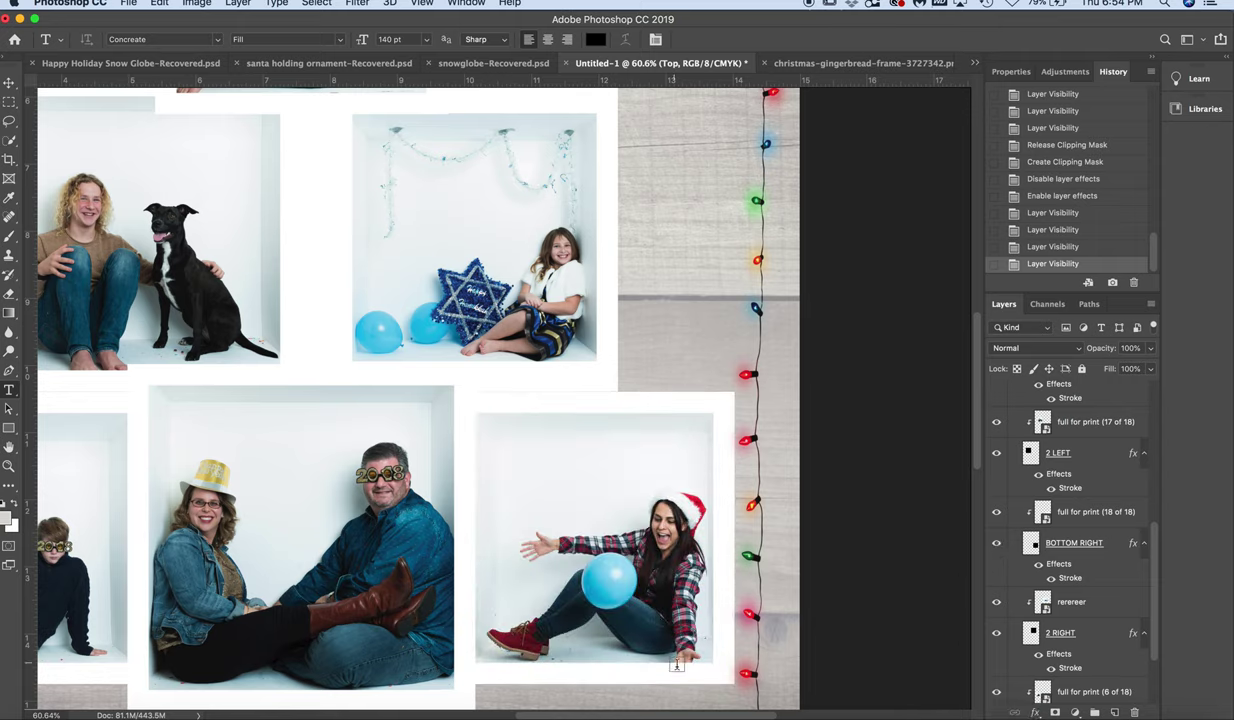
pyautogui.click(1114, 543)
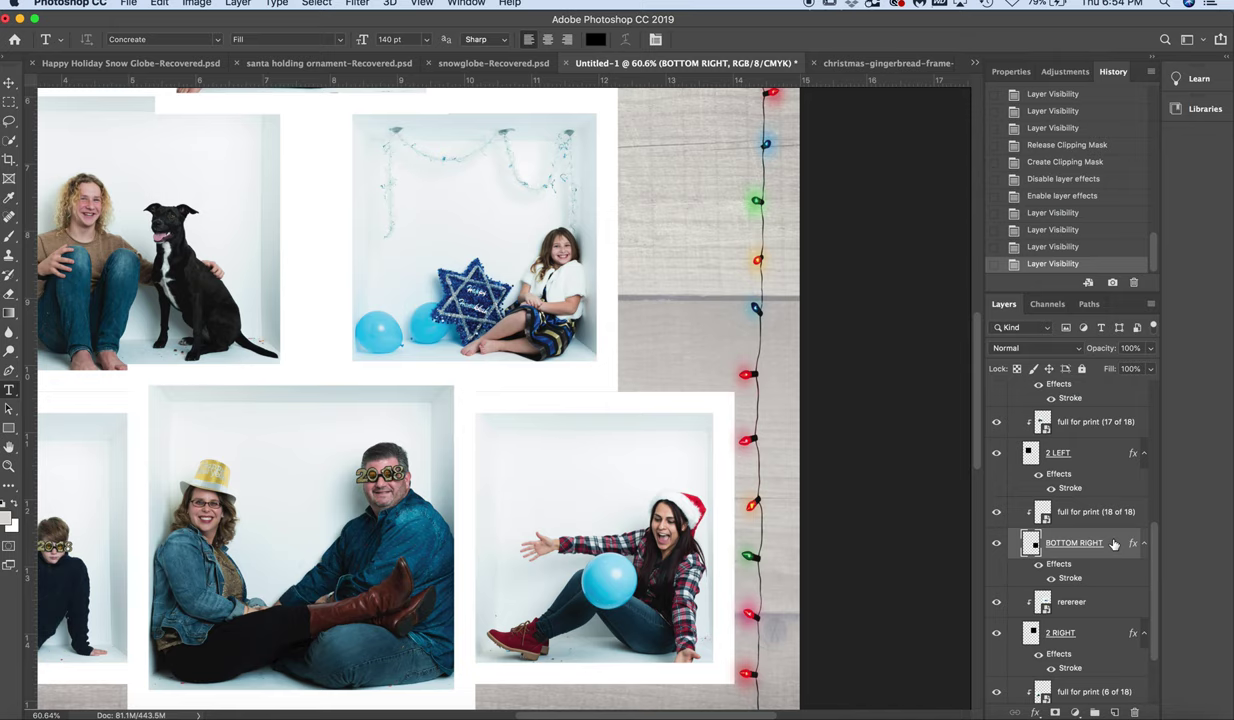
# Tag the BOTTOM RIGHT and full for print (18 of 18) layers red, then toggle the photo's visibility
pyautogui.rightClick(1114, 543)
pyautogui.click(960, 576)
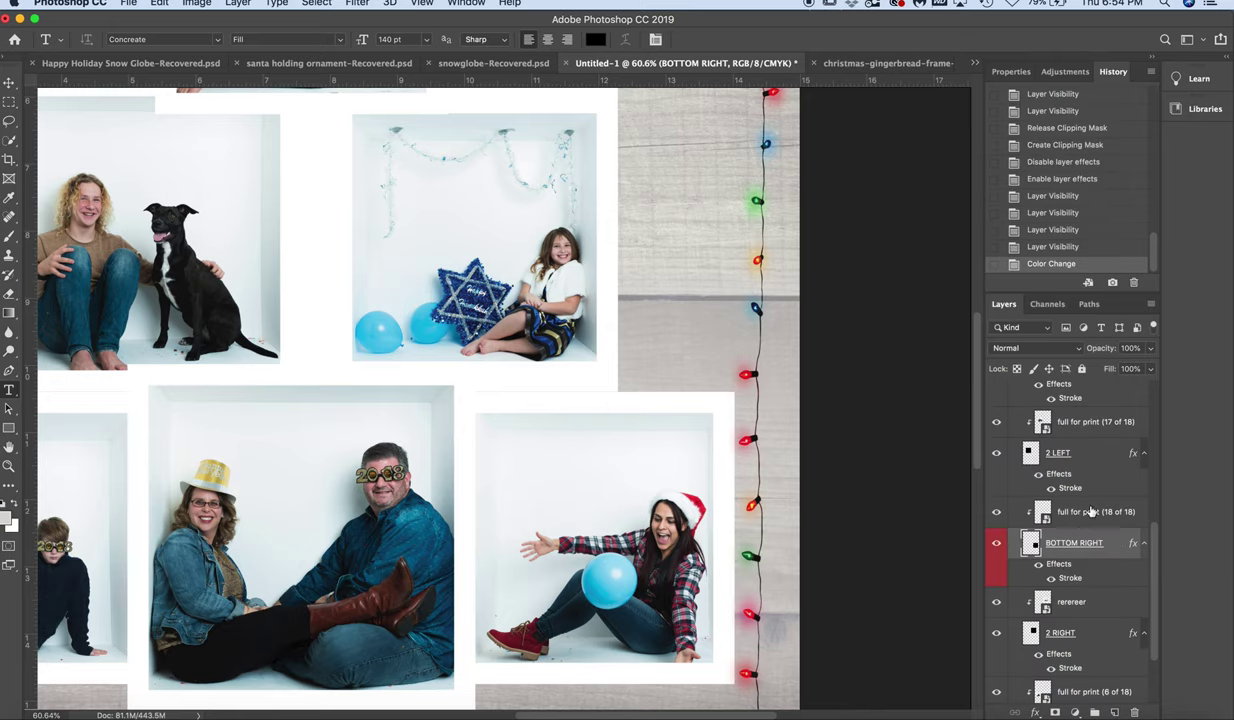
pyautogui.click(1090, 511)
pyautogui.rightClick(1095, 511)
pyautogui.click(993, 576)
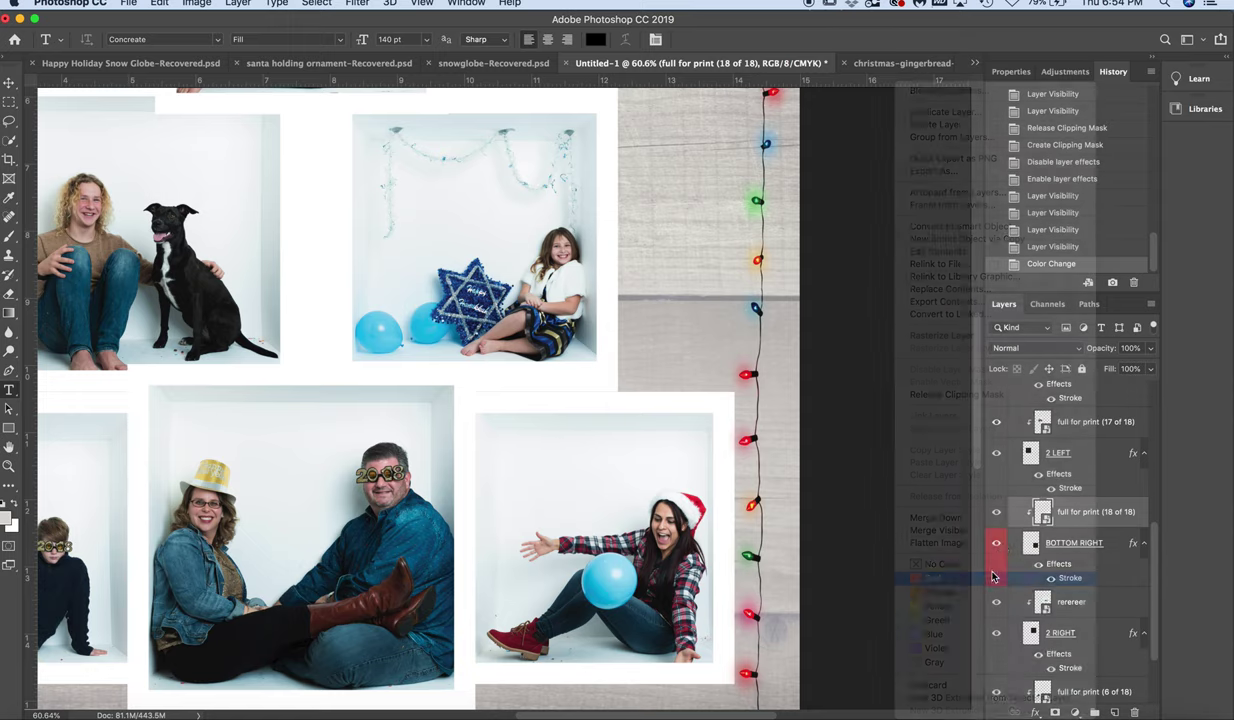
pyautogui.click(997, 512)
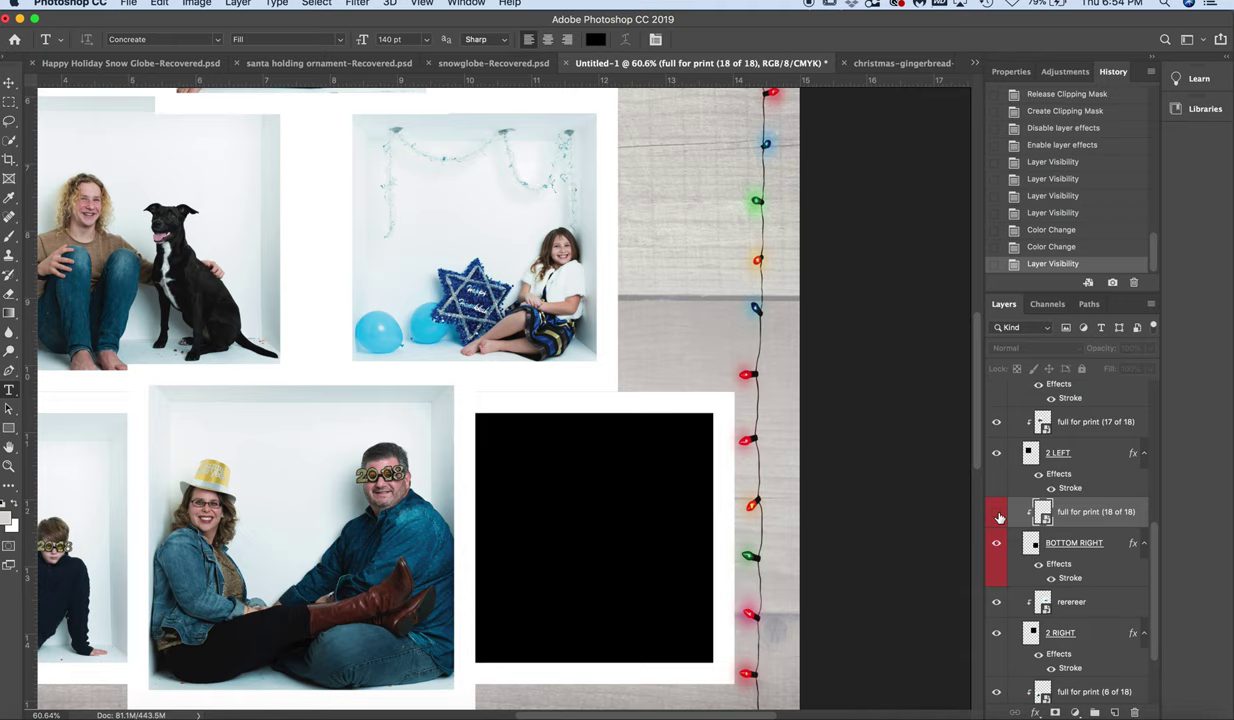
pyautogui.click(997, 513)
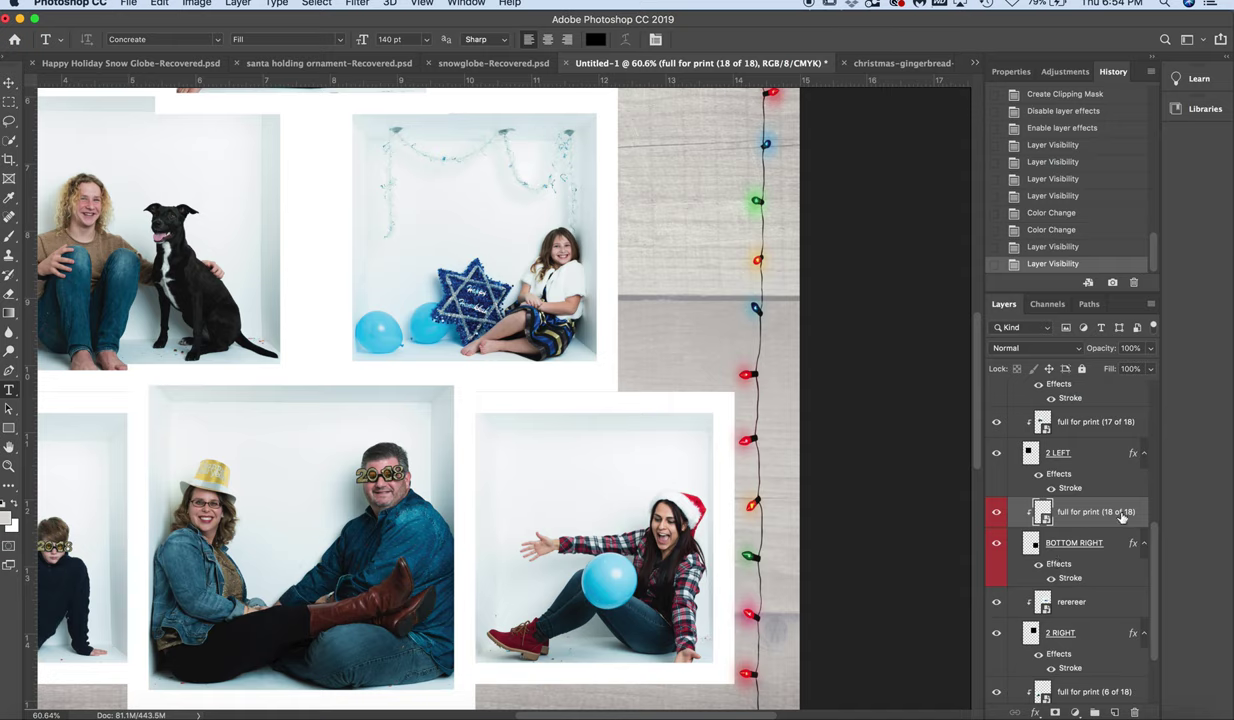
# Duplicate the bottom-right photo layer and release the copy from its clipping mask
pyautogui.moveTo(1082, 505); pyautogui.dragTo(1114, 712)
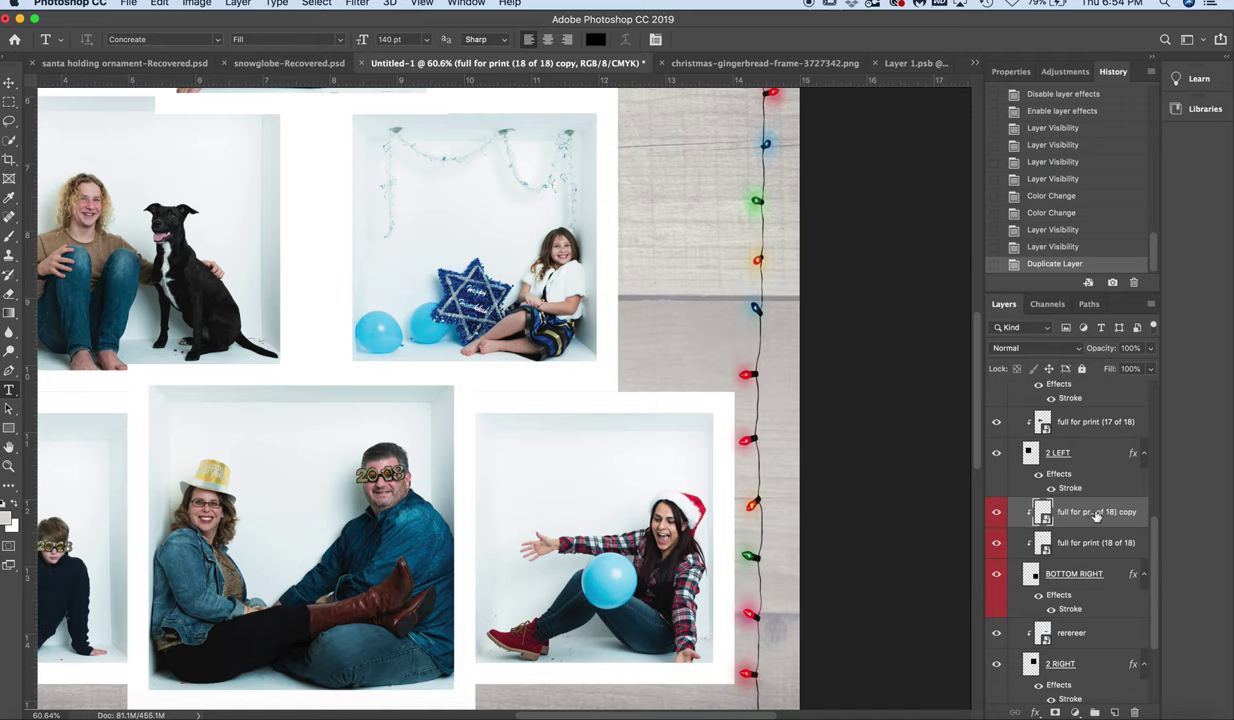
pyautogui.rightClick(1096, 512)
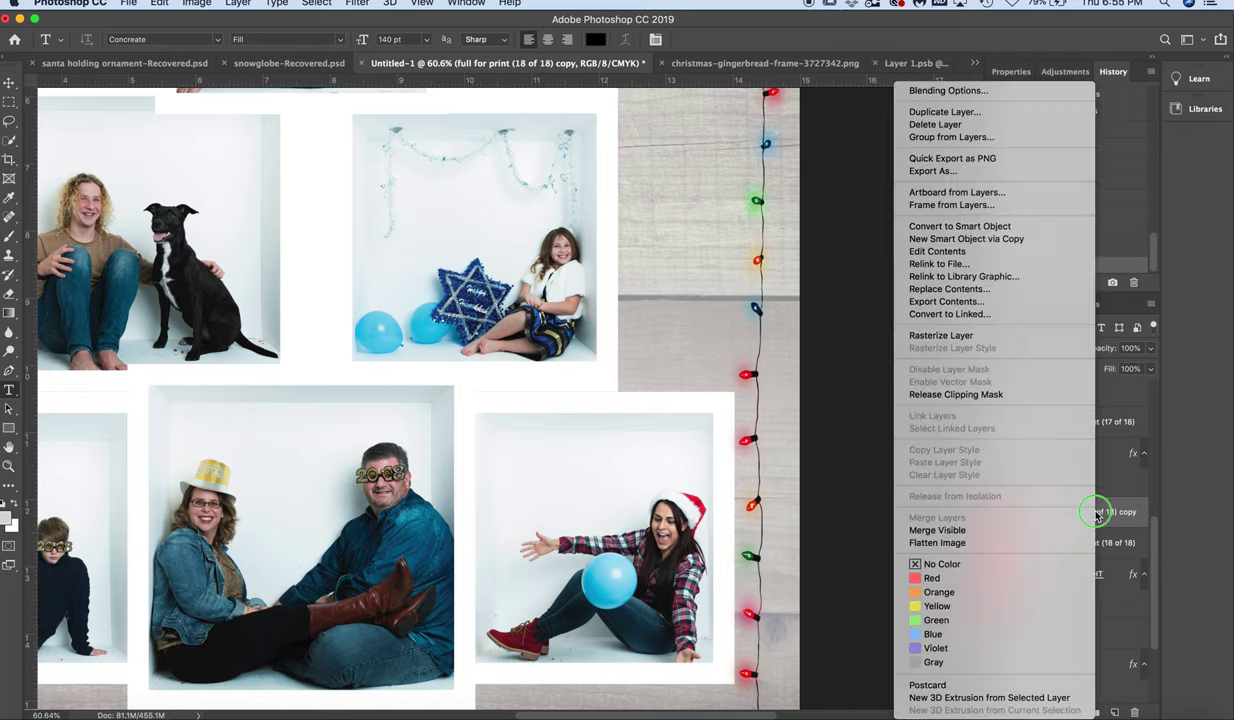
pyautogui.click(1030, 394)
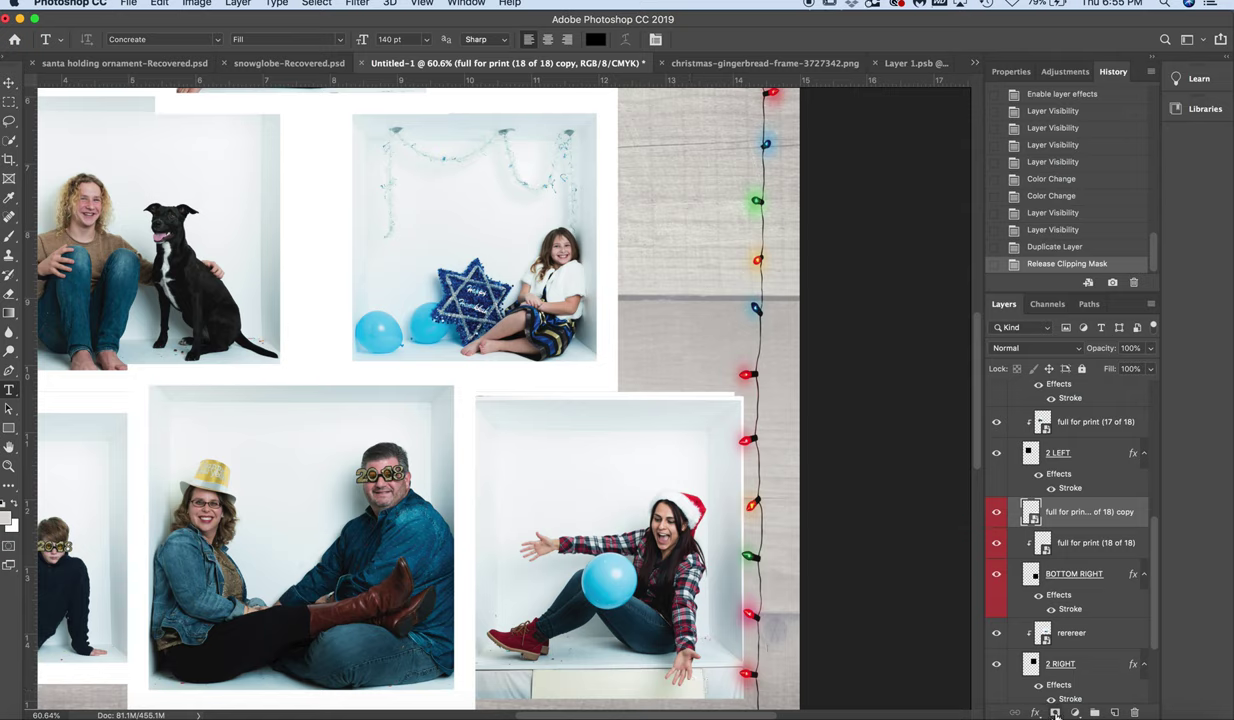
# Add a layer mask to the copy and invert it to hide the copy
pyautogui.click(1054, 713)
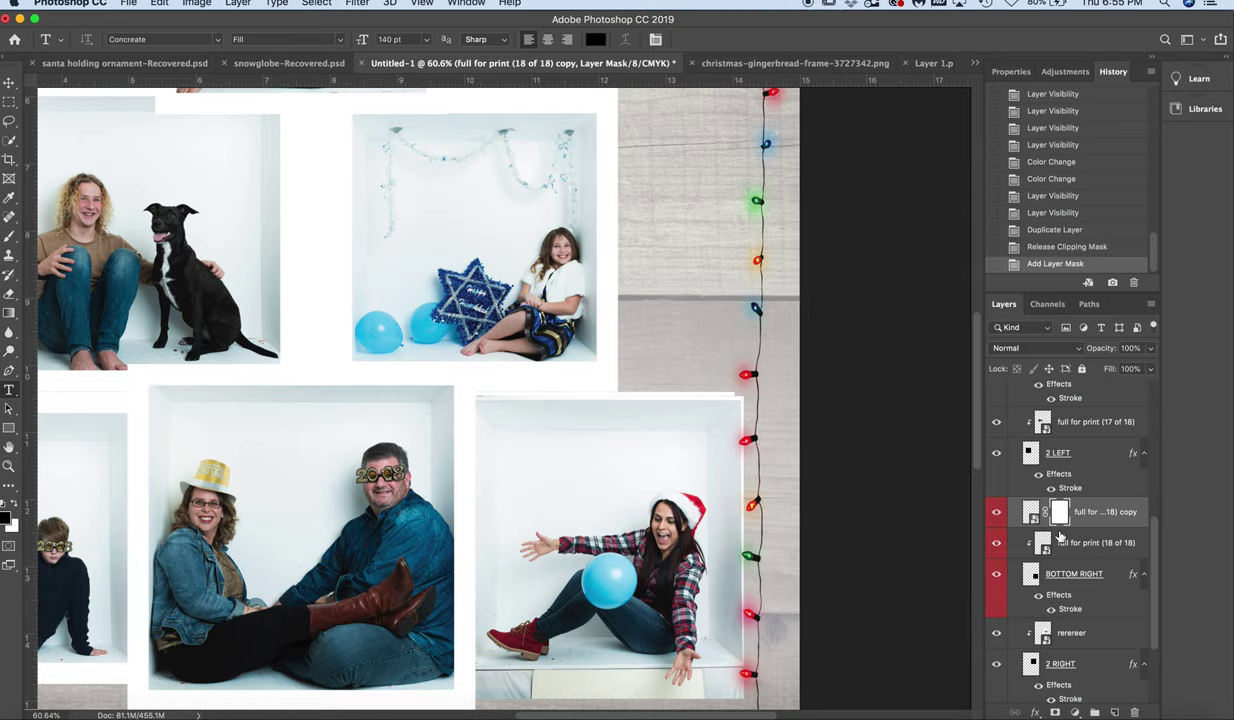
pyautogui.press('super+i')
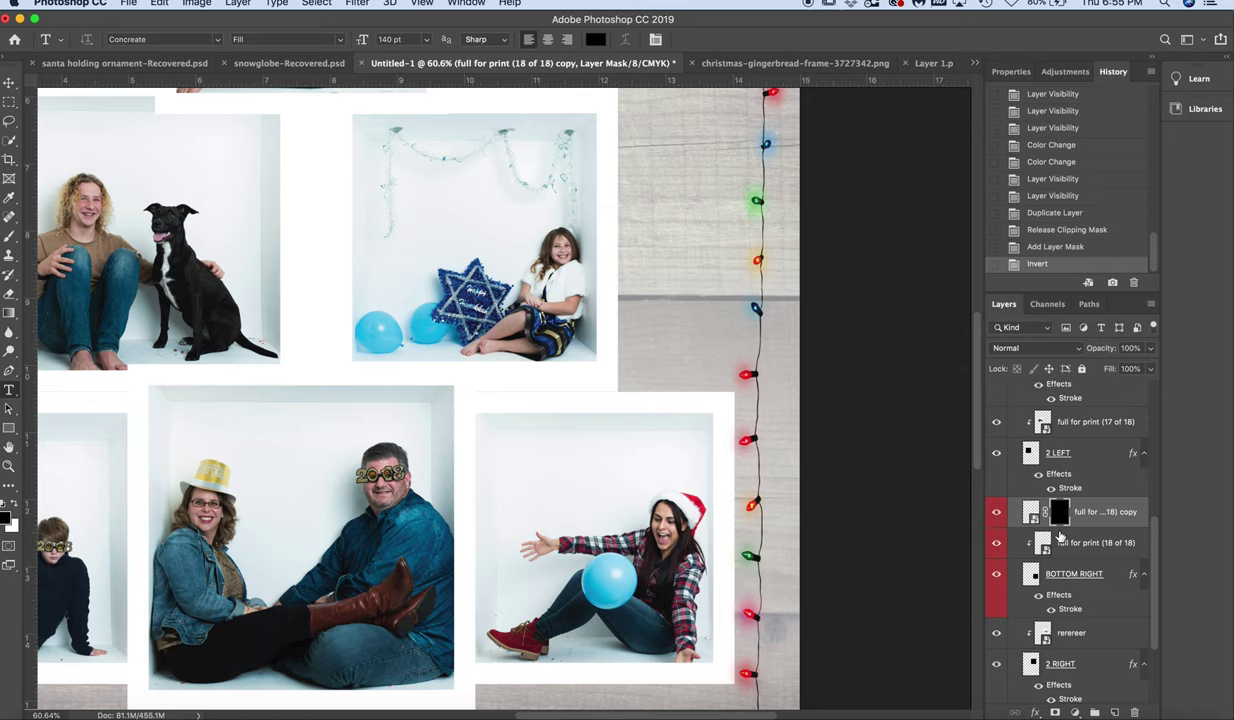
pyautogui.scroll(-3, 972, 468)
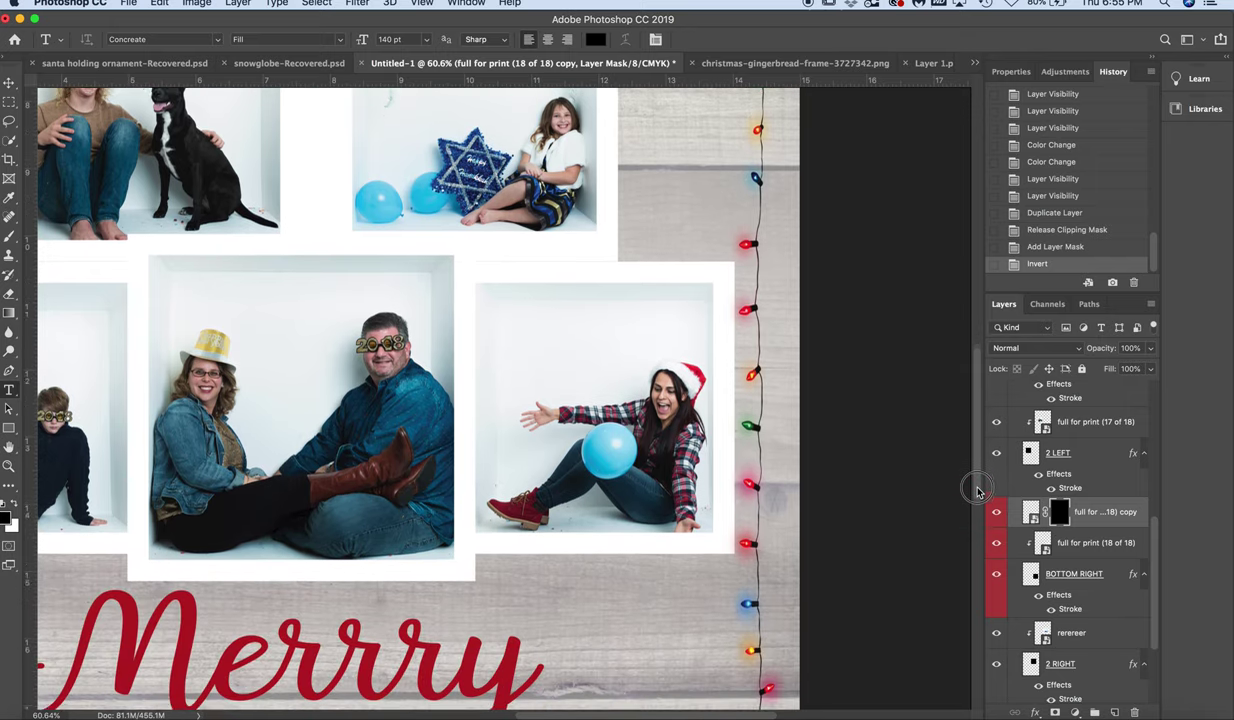
# With a 40 px brush, paint white on the copy's mask to reveal the woman's hand
pyautogui.scroll(-3, 975, 495)
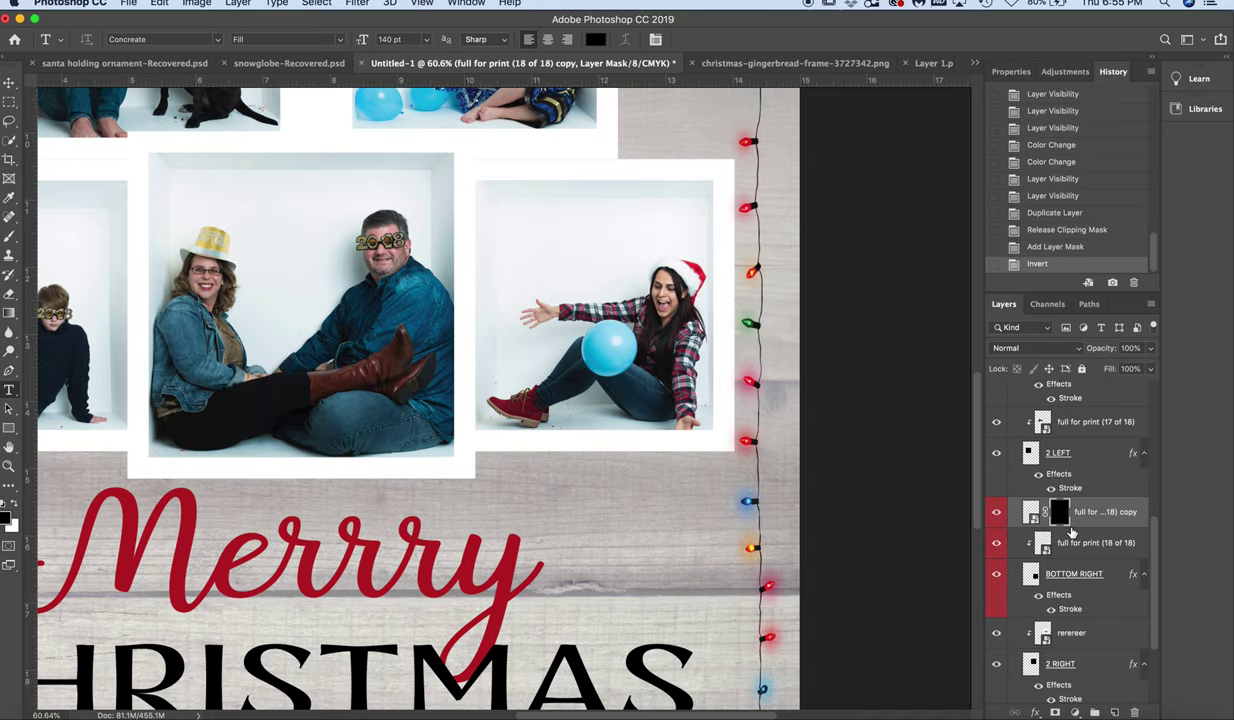
pyautogui.press('b')
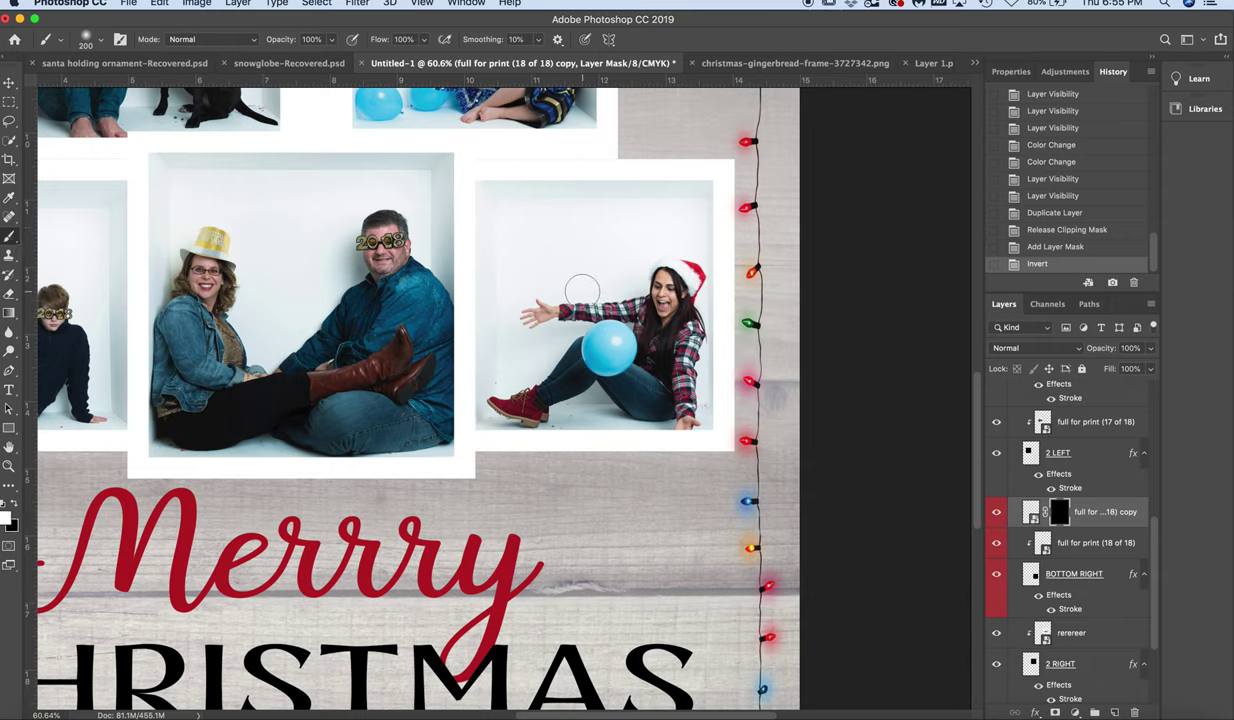
pyautogui.scroll(1, 612, 390)
pyautogui.scroll(5, 612, 390)
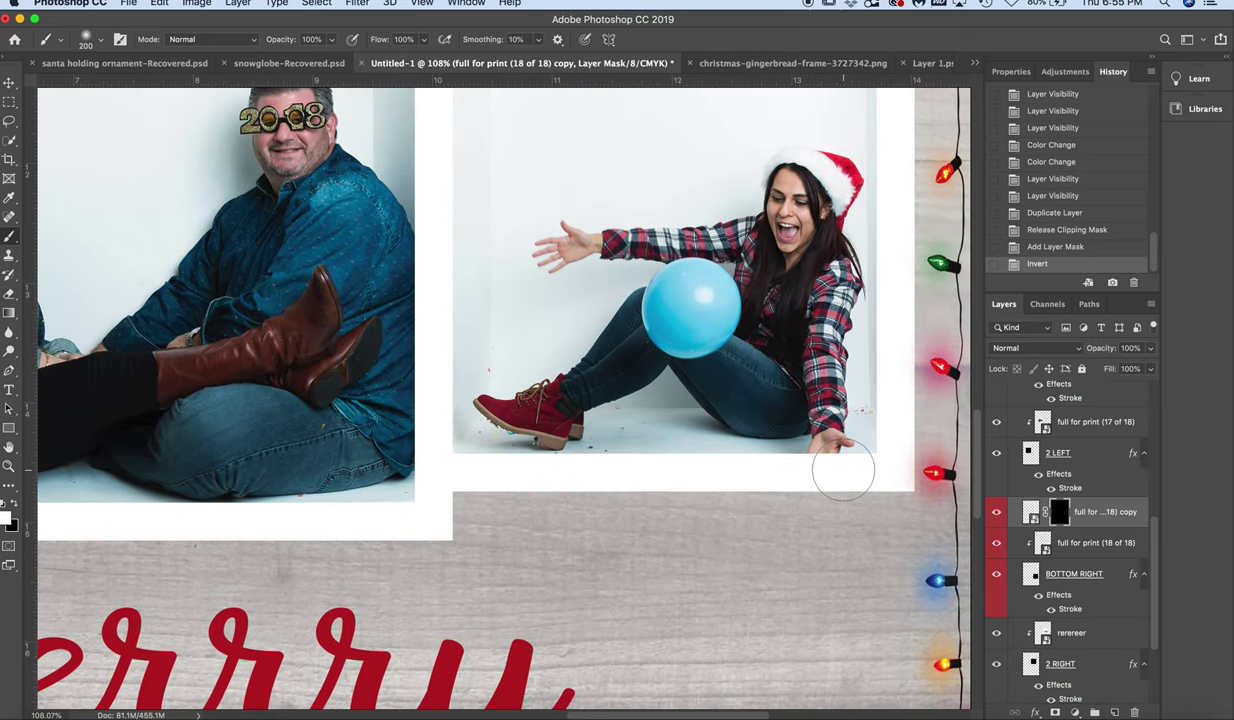
pyautogui.press('[')
pyautogui.press('[')
pyautogui.press('[')
pyautogui.press('[')
pyautogui.press('[')
pyautogui.press('[')
pyautogui.press('[')
pyautogui.press('[')
pyautogui.press('[')
pyautogui.press('[')
pyautogui.press('[')
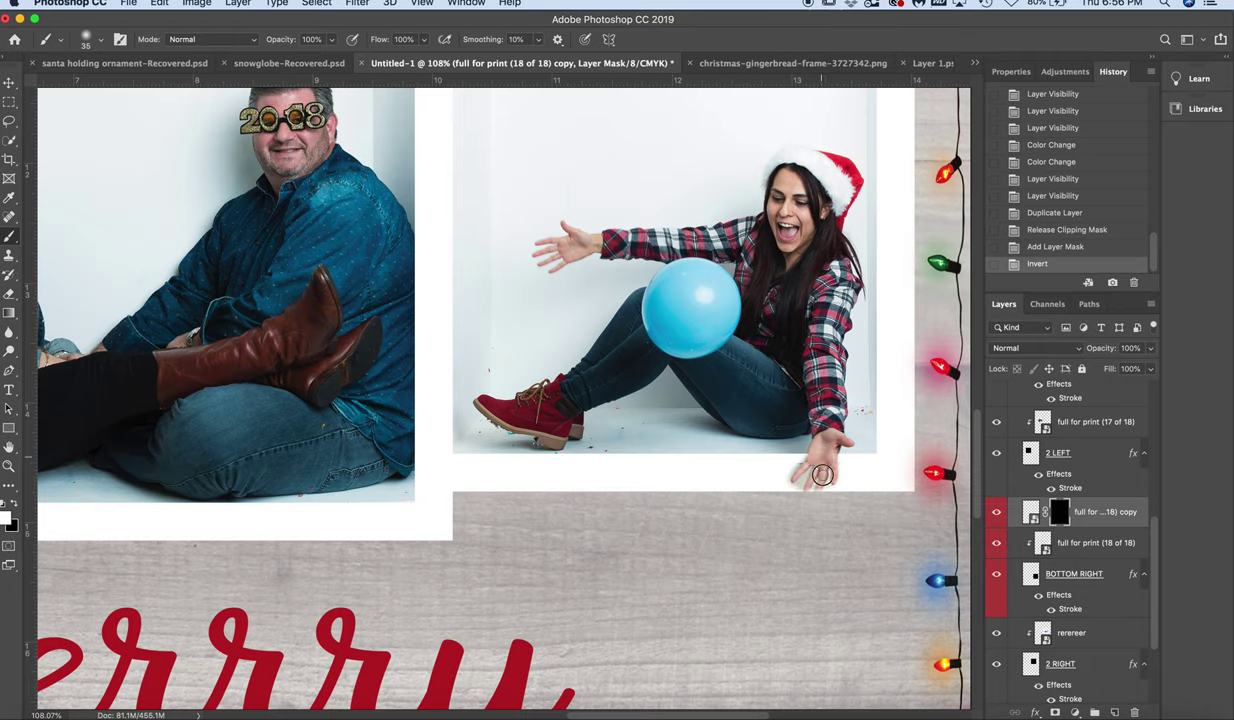
pyautogui.moveTo(812, 474); pyautogui.dragTo(805, 480)
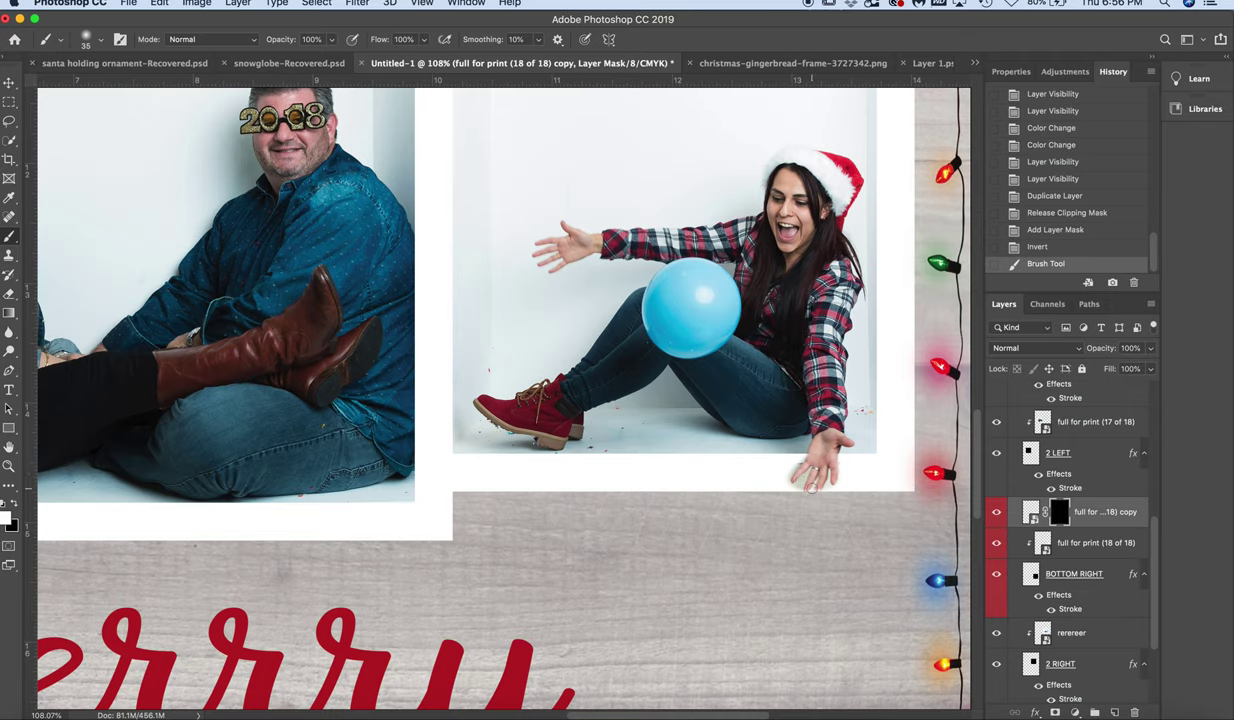
# Refine the hand mask with a 10 px brush, swapping black and white and undoing/redoing strokes
pyautogui.press('[')
pyautogui.press('[')
pyautogui.click(815, 472)
pyautogui.press('x')
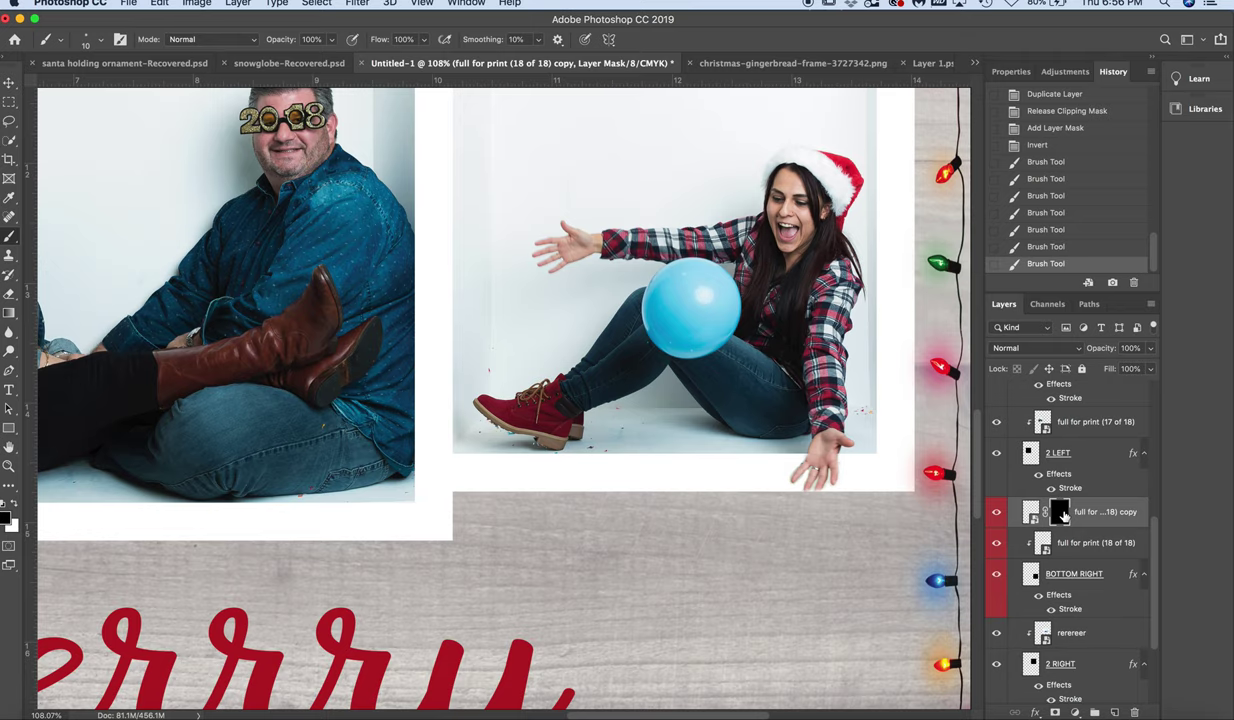
pyautogui.press('x')
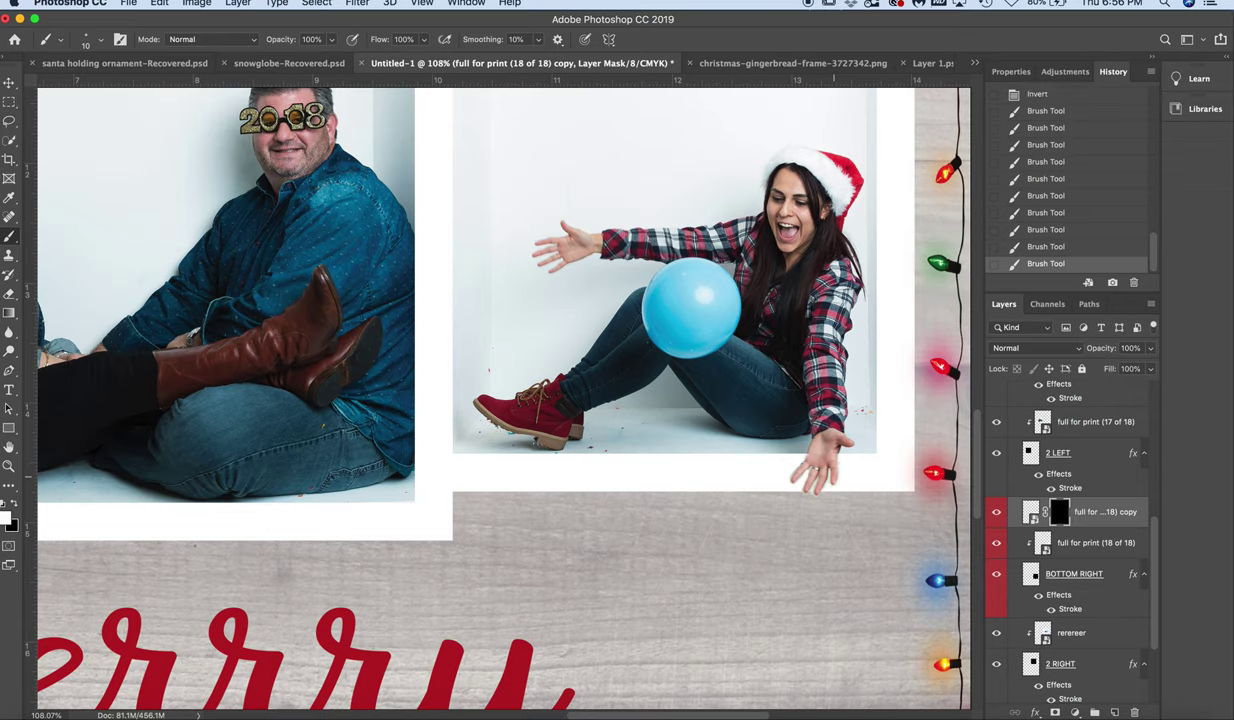
pyautogui.press('x')
pyautogui.press('x')
pyautogui.press('super+z')
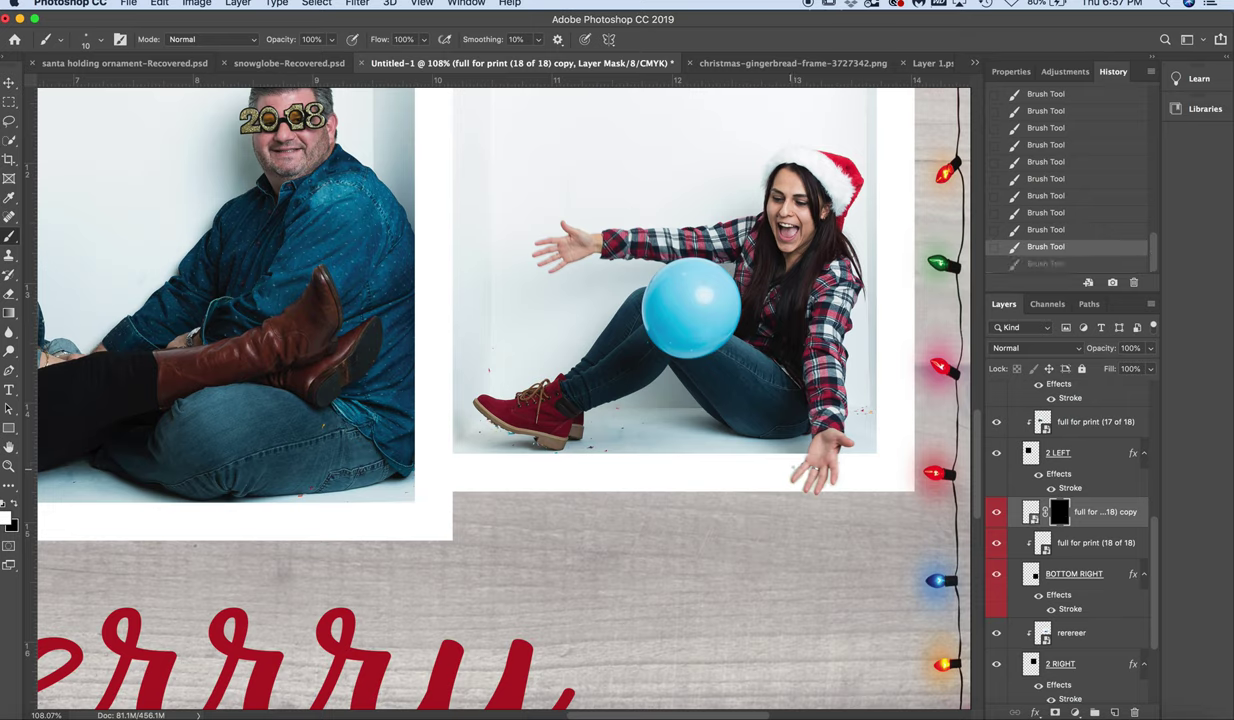
pyautogui.press('x')
pyautogui.press('super+shift+z')
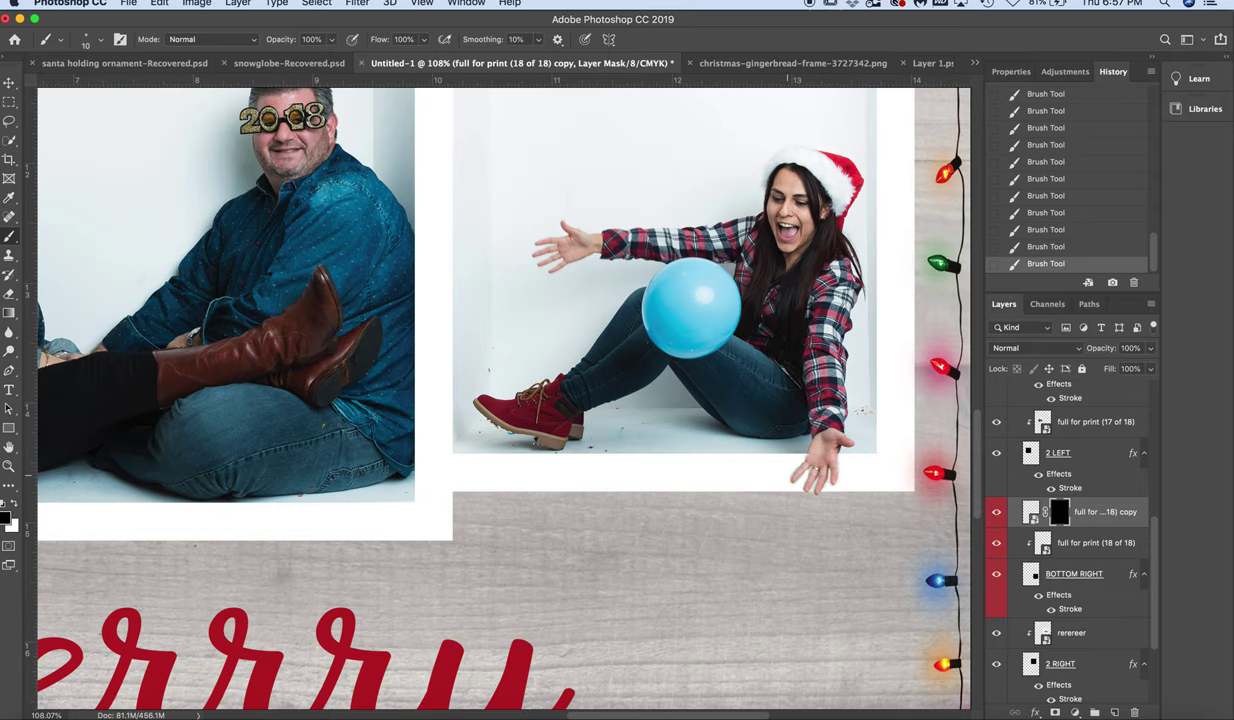
pyautogui.scroll(-10, 503, 400)
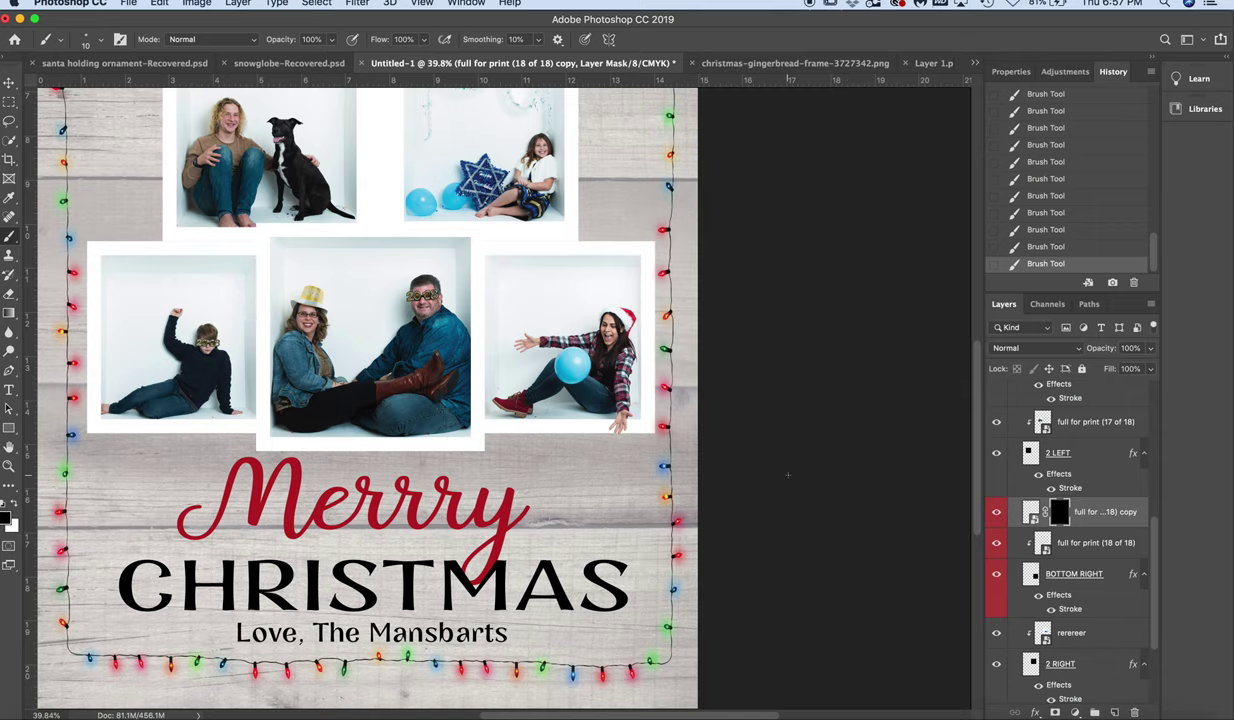
# Zoom out until the whole card fits in the window
pyautogui.scroll(-4, 788, 475)
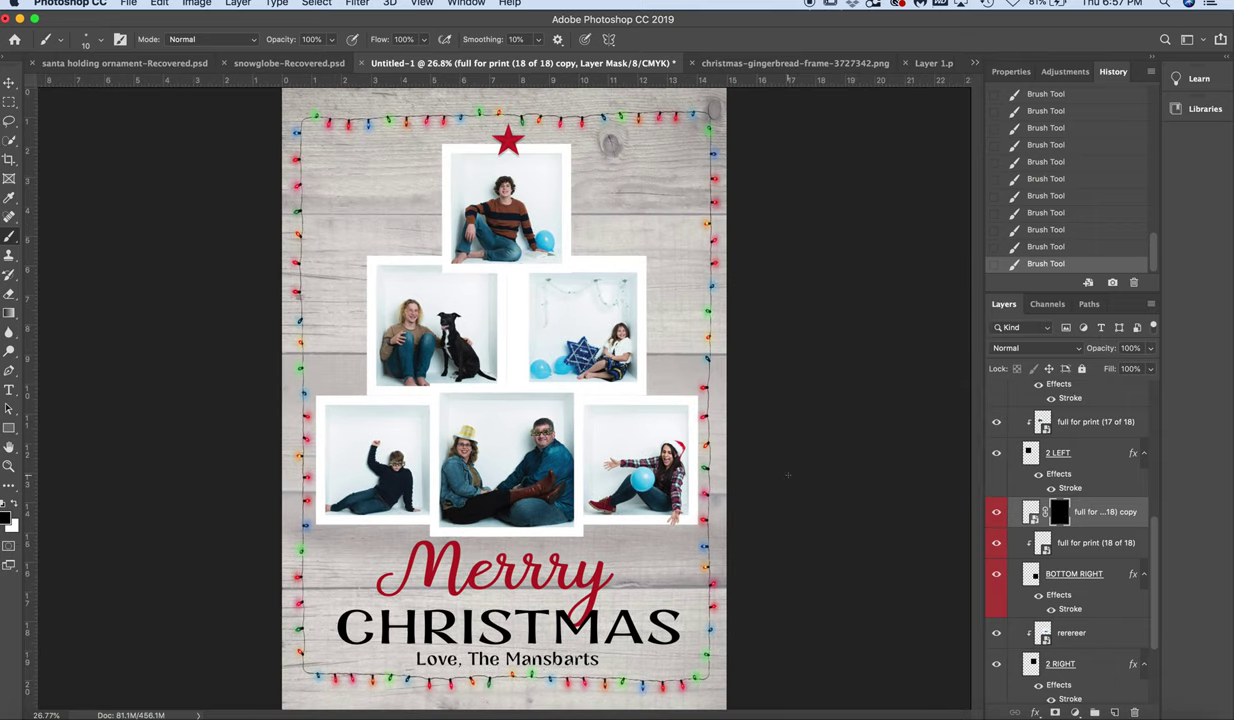